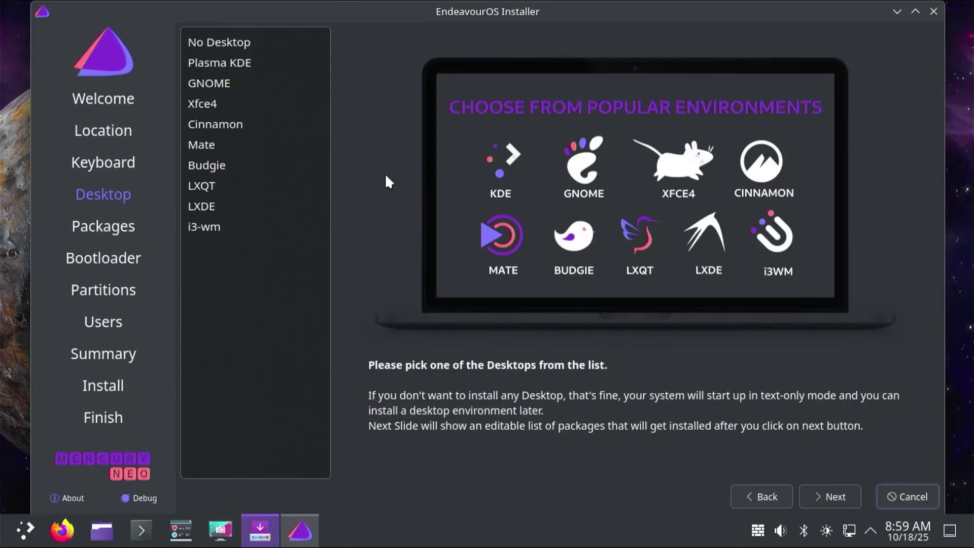
Step: Pick the Plasma KDE desktop, keep the default package selection, and advance to bootloader options
{"action": "left_click", "coordinate": [223, 63]}
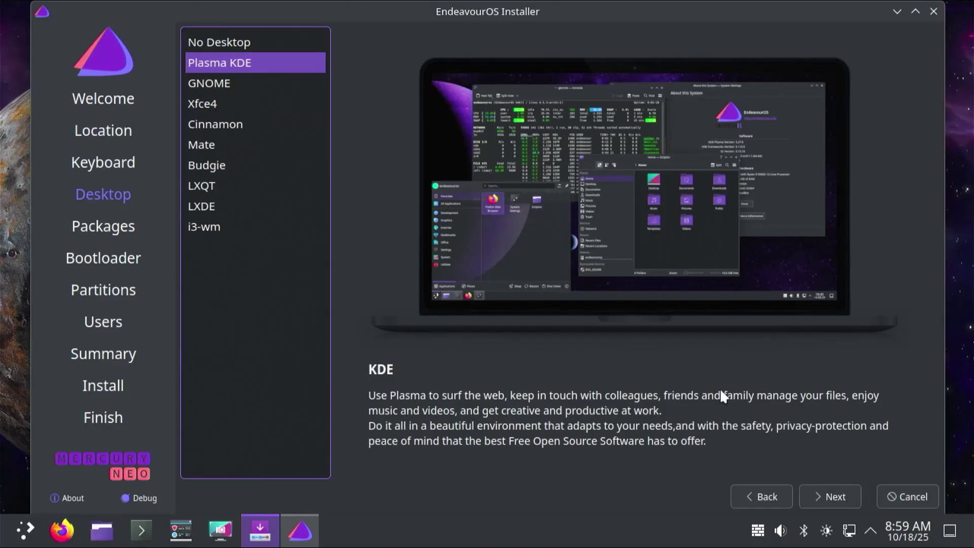
{"action": "left_click", "coordinate": [833, 489]}
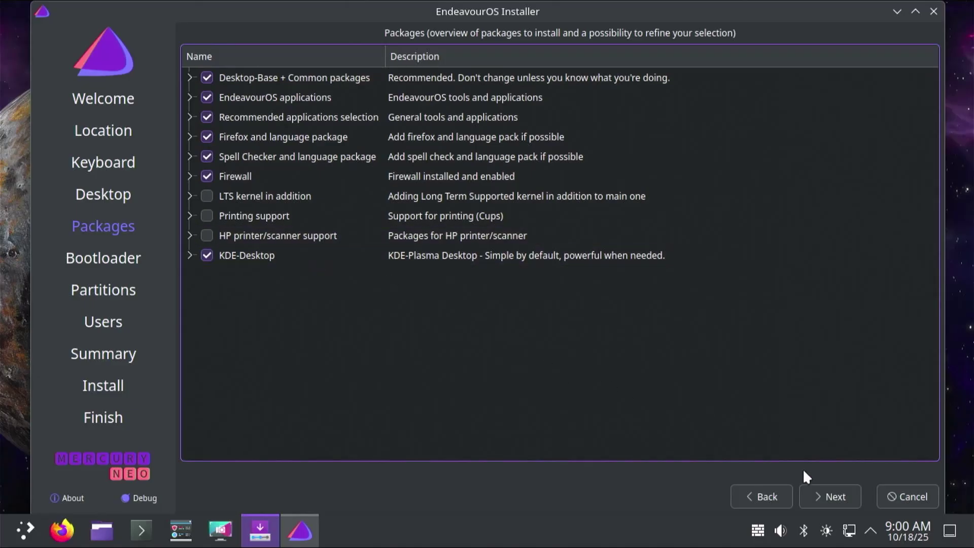
{"action": "left_click", "coordinate": [832, 496]}
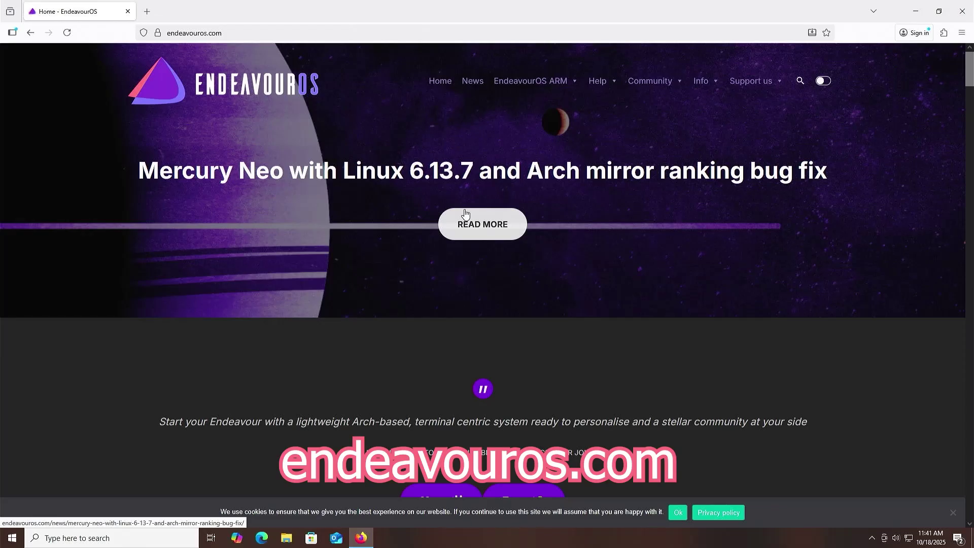
Step: Scroll the endeavouros.com homepage down to the North-America mirror offering the Mercury-Neo-2025.03.19 ISO
{"action": "scroll", "coordinate": [382, 247], "scroll_direction": "down", "scroll_amount": 5}
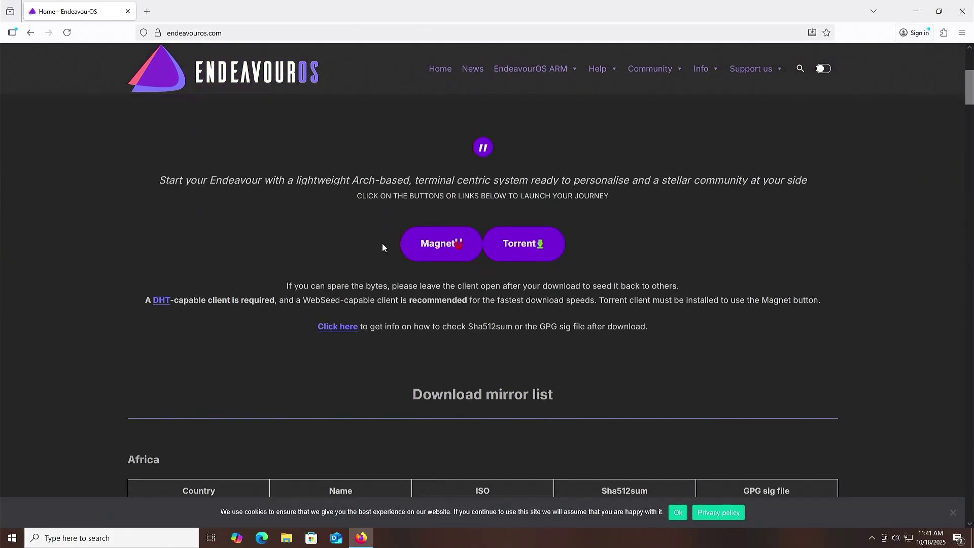
{"action": "scroll", "coordinate": [382, 242], "scroll_direction": "down", "scroll_amount": 9}
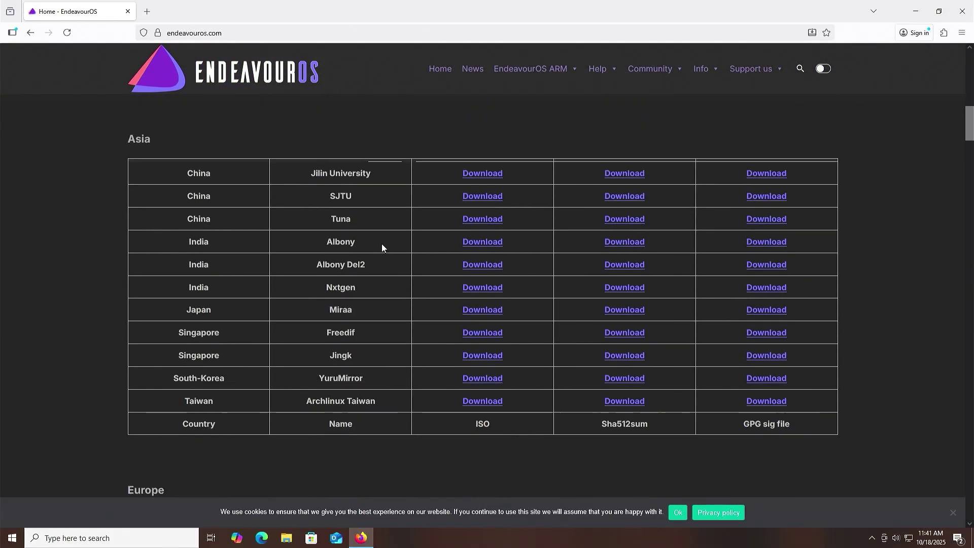
{"action": "scroll", "coordinate": [382, 247], "scroll_direction": "down", "scroll_amount": 15}
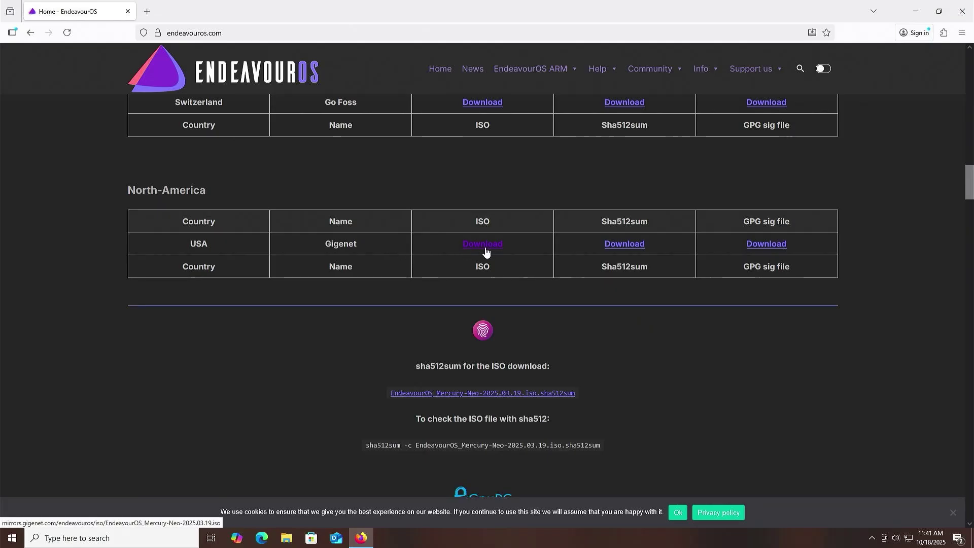
Step: Mount the EndeavourOS ISO from the Downloads folder, allowing it past the security warning
{"action": "left_click", "coordinate": [286, 538]}
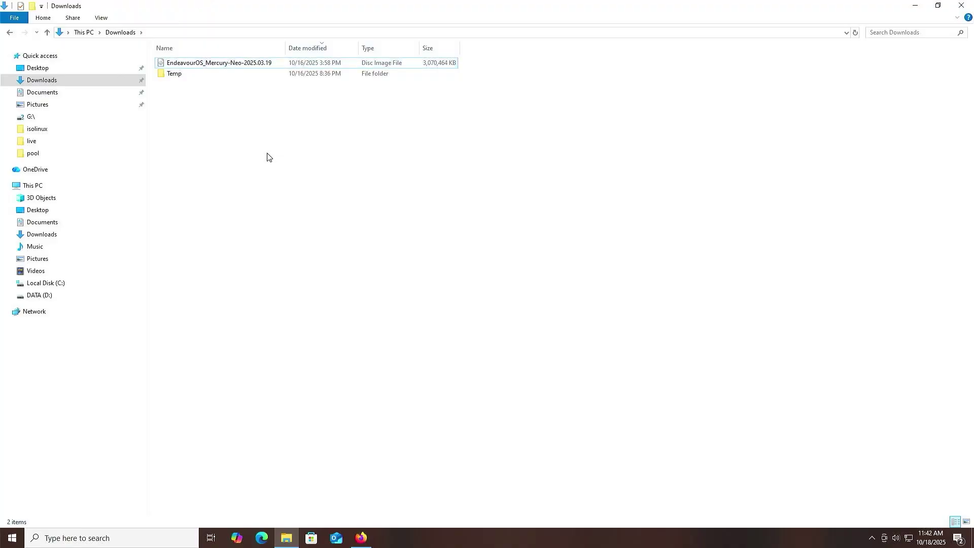
{"action": "left_click", "coordinate": [210, 66]}
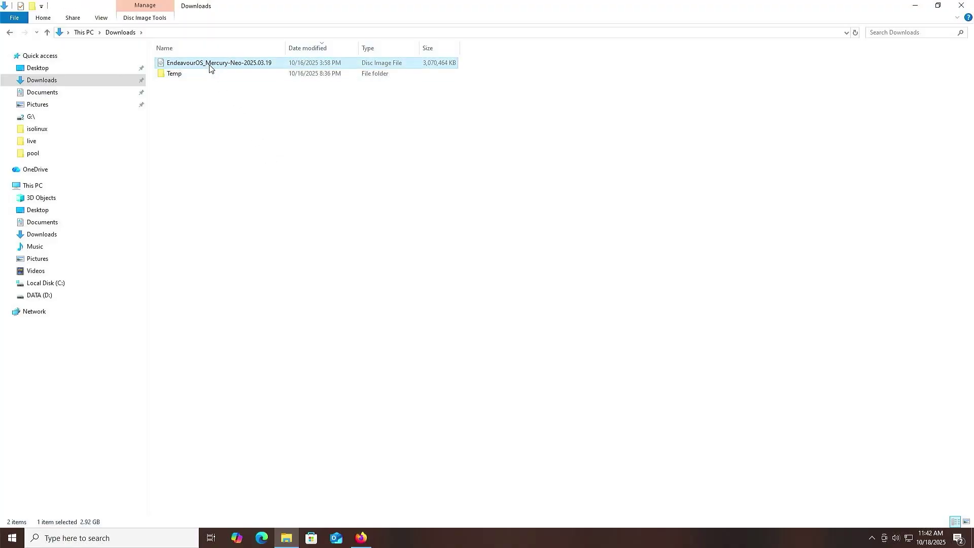
{"action": "right_click", "coordinate": [209, 67]}
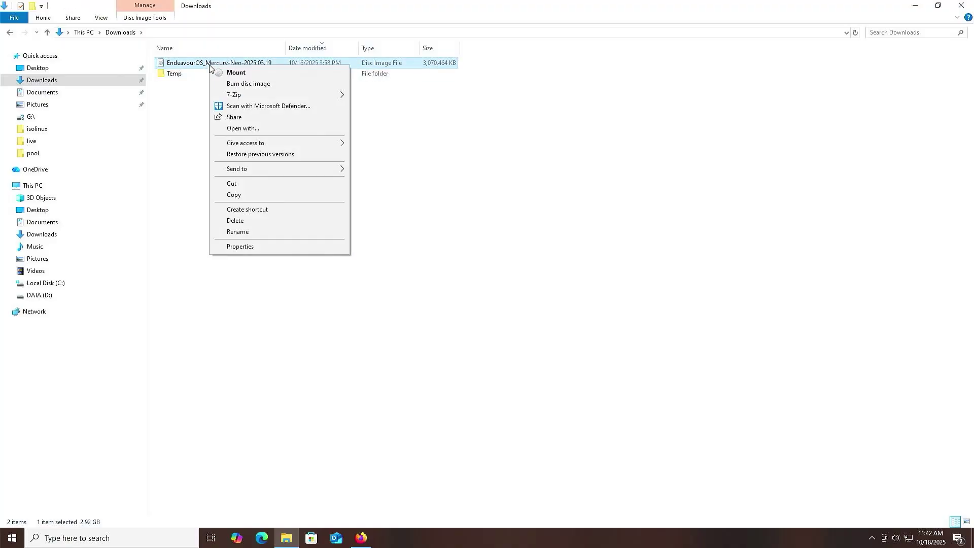
{"action": "left_click", "coordinate": [237, 74]}
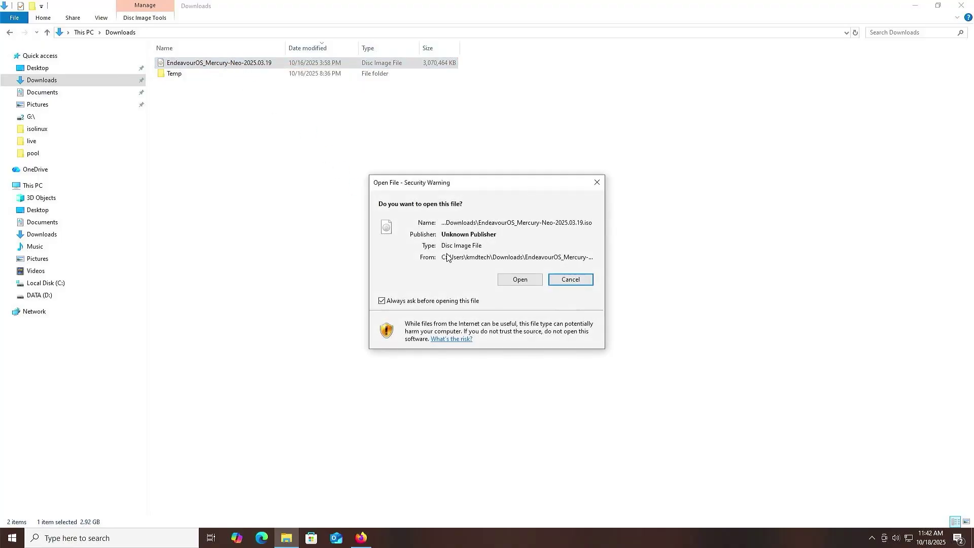
{"action": "left_click", "coordinate": [510, 280]}
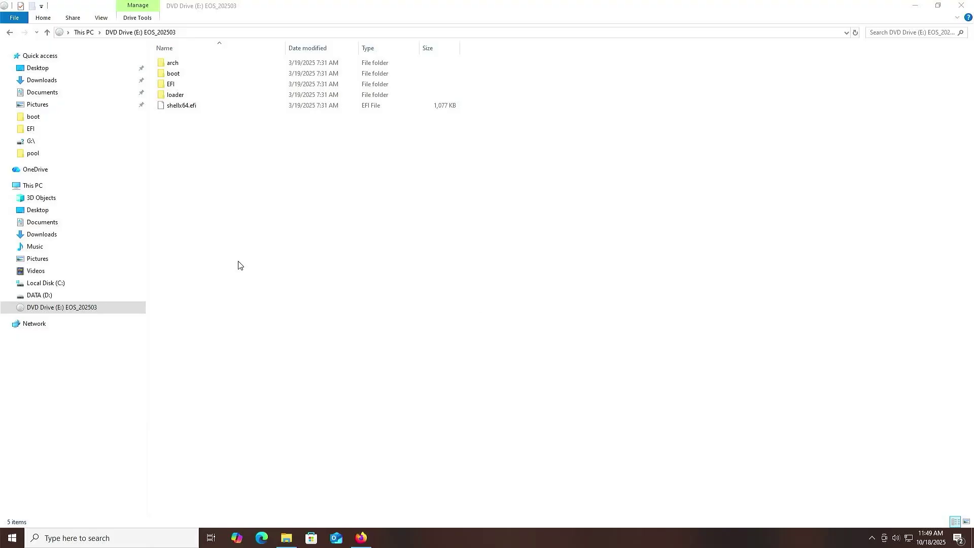
Step: Launch Disk Management from the Start search
{"action": "key", "text": "super"}
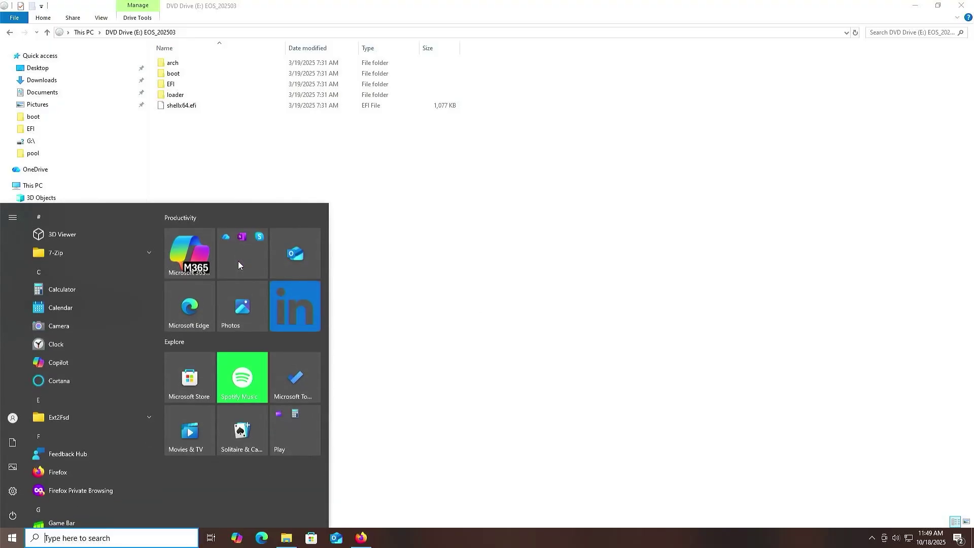
{"action": "type", "text": "disk management"}
{"action": "key", "text": "Return"}
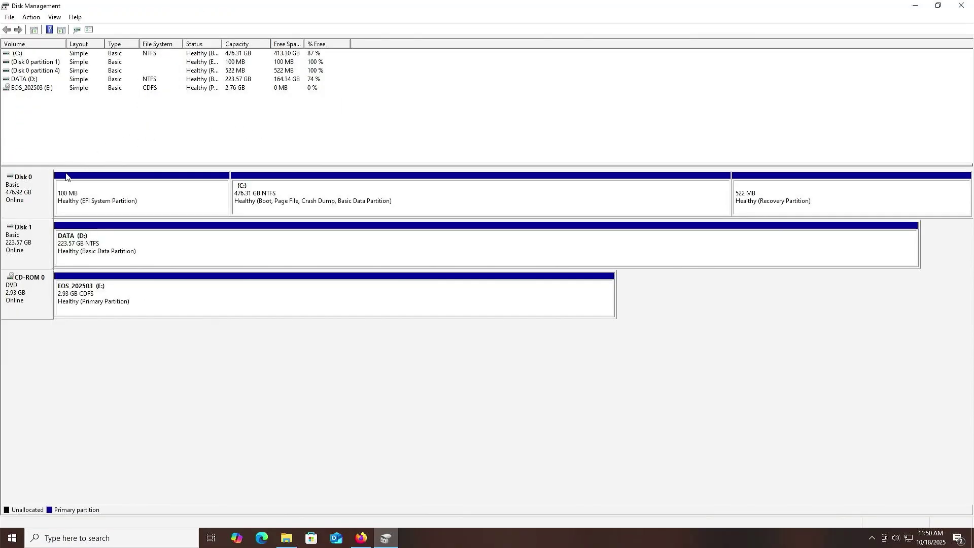
Step: Inspect Disk 0, C:, Disk 1, DATA (D:), CD-ROM 0 and EOS_202503 (E:), ending on C:
{"action": "left_click", "coordinate": [43, 190]}
{"action": "left_click", "coordinate": [278, 214]}
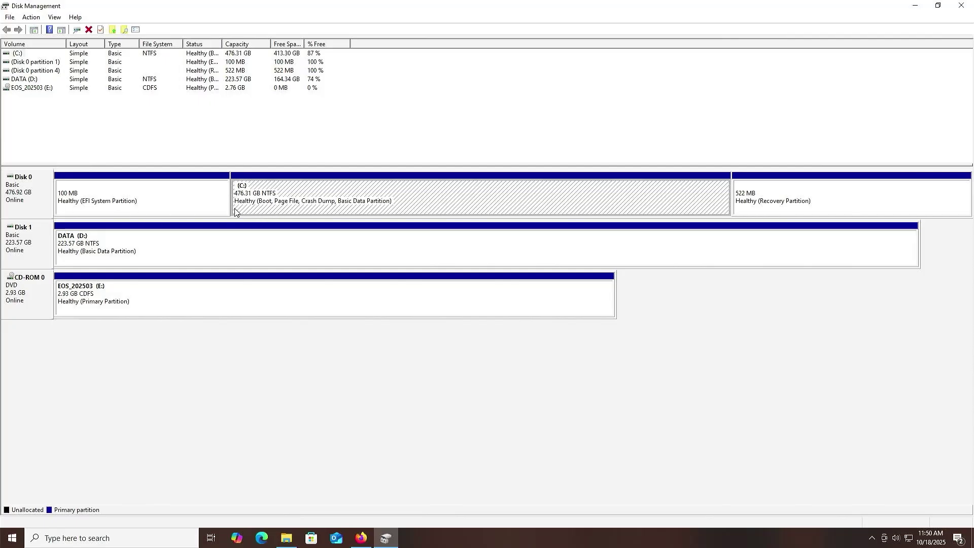
{"action": "left_click", "coordinate": [43, 240]}
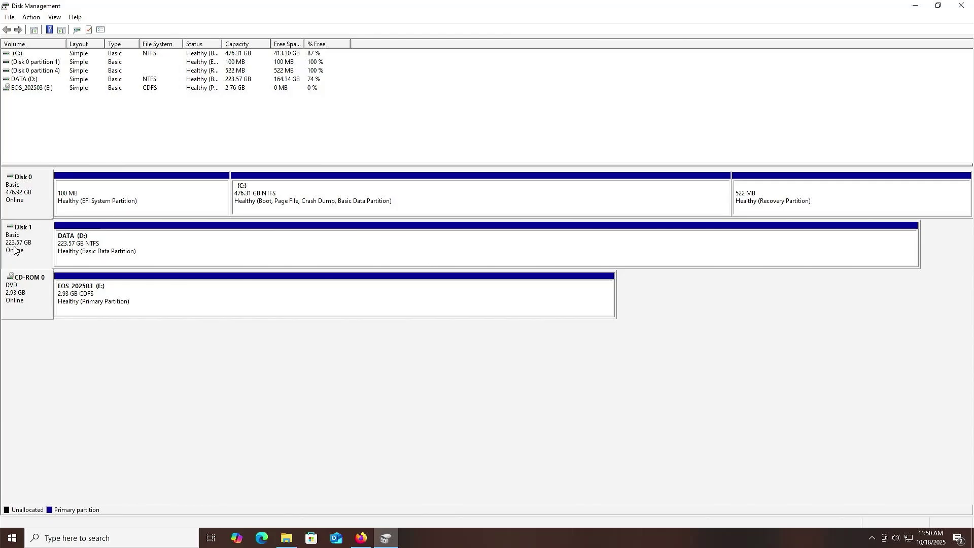
{"action": "left_click", "coordinate": [92, 257]}
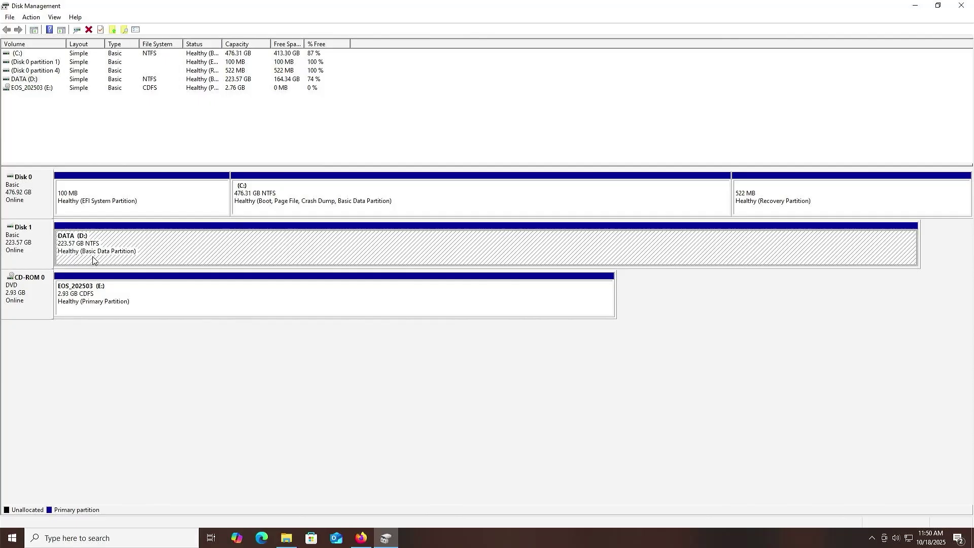
{"action": "left_click", "coordinate": [43, 301]}
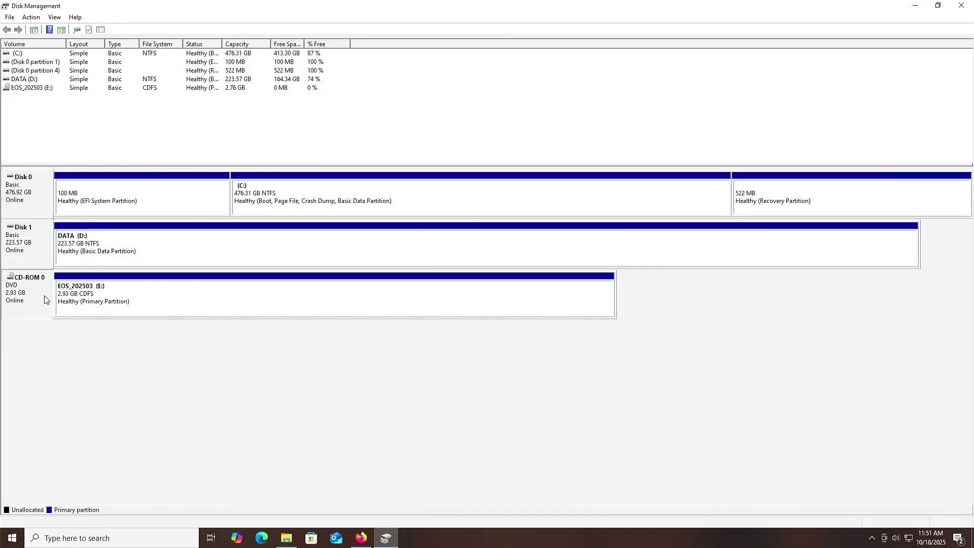
{"action": "left_click", "coordinate": [99, 310]}
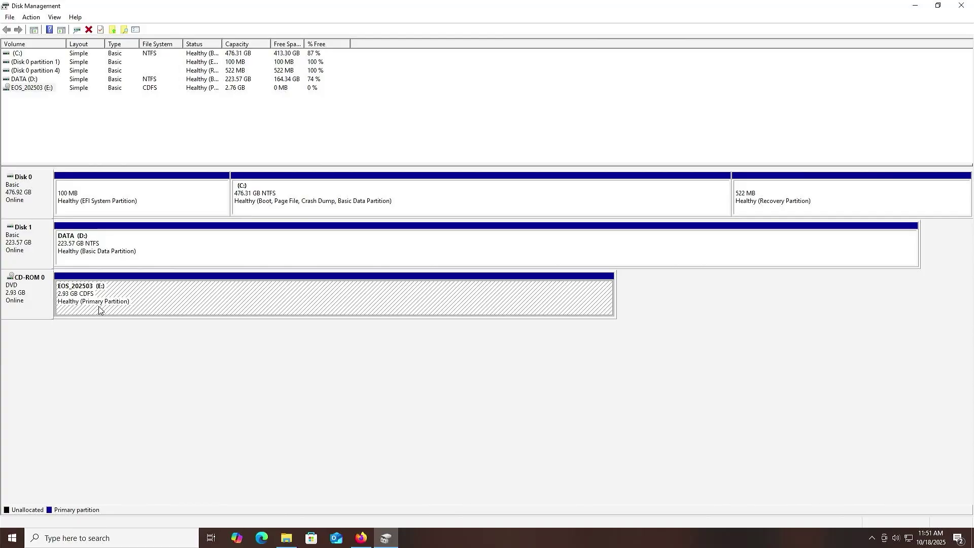
{"action": "left_click", "coordinate": [468, 199]}
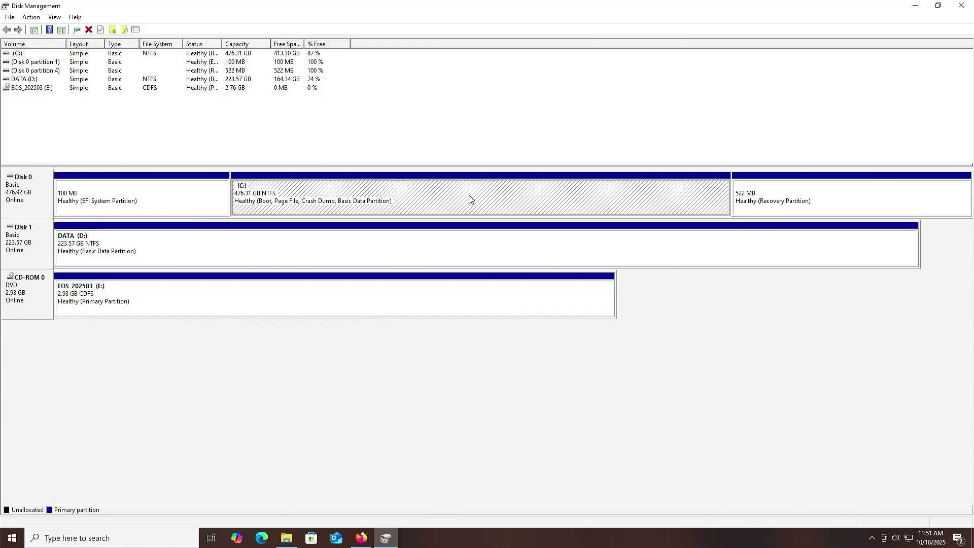
Step: Shrink C: by 3000 MB to 473.38 GB, creating 2.93 GB of unallocated space
{"action": "right_click", "coordinate": [469, 198]}
{"action": "left_click", "coordinate": [516, 276]}
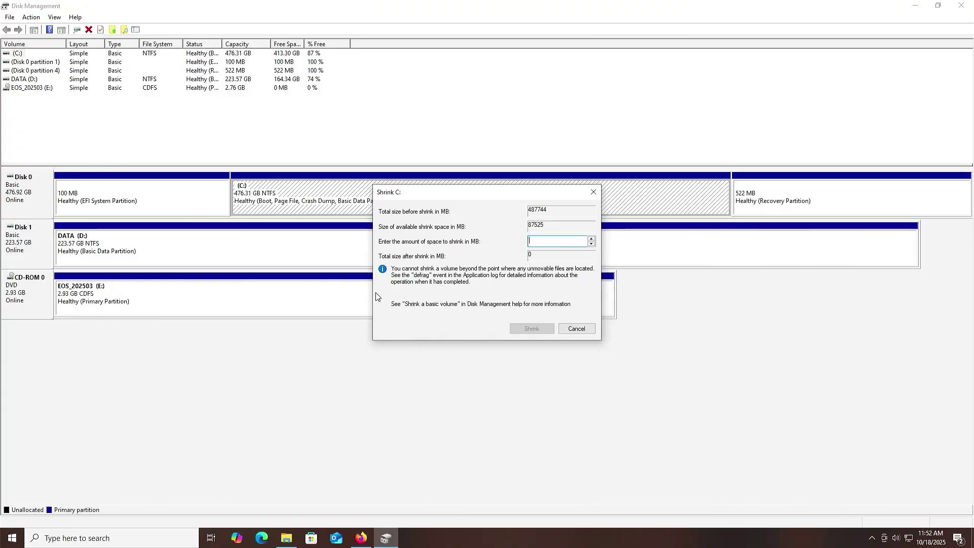
{"action": "type", "text": "3000"}
{"action": "left_click", "coordinate": [518, 330]}
{"action": "left_click", "coordinate": [614, 210]}
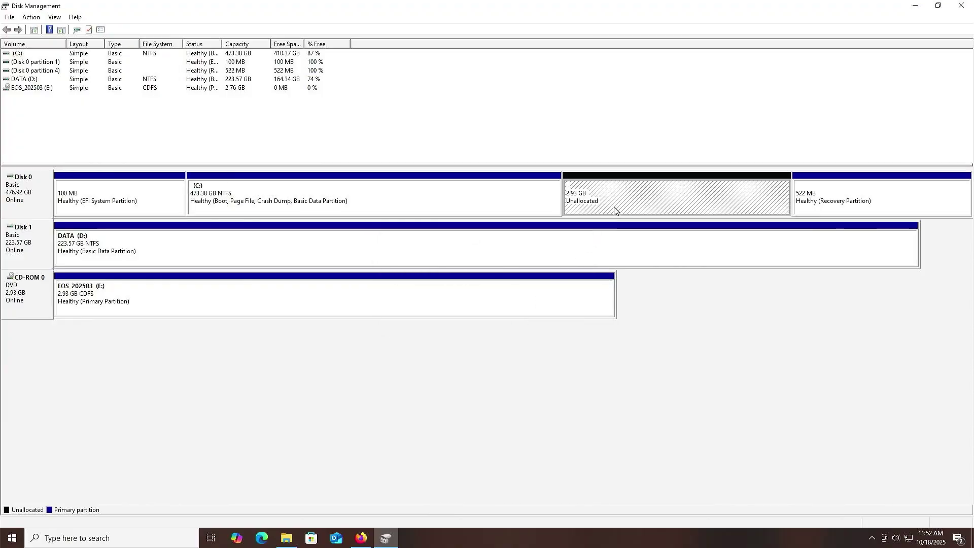
Step: Start a new simple volume in the unallocated space, keeping the 3000 MB size and default drive letter
{"action": "right_click", "coordinate": [615, 210]}
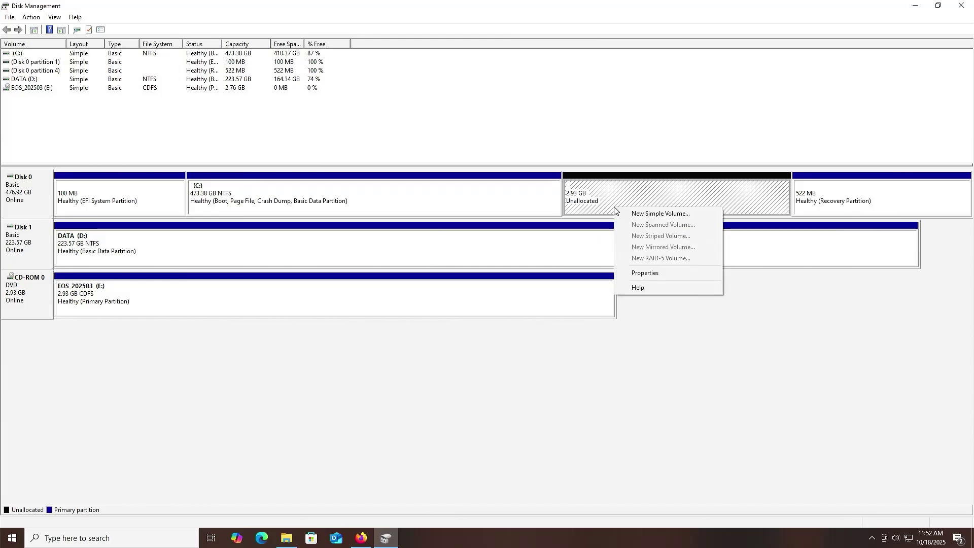
{"action": "left_click", "coordinate": [651, 215]}
{"action": "left_click", "coordinate": [198, 235]}
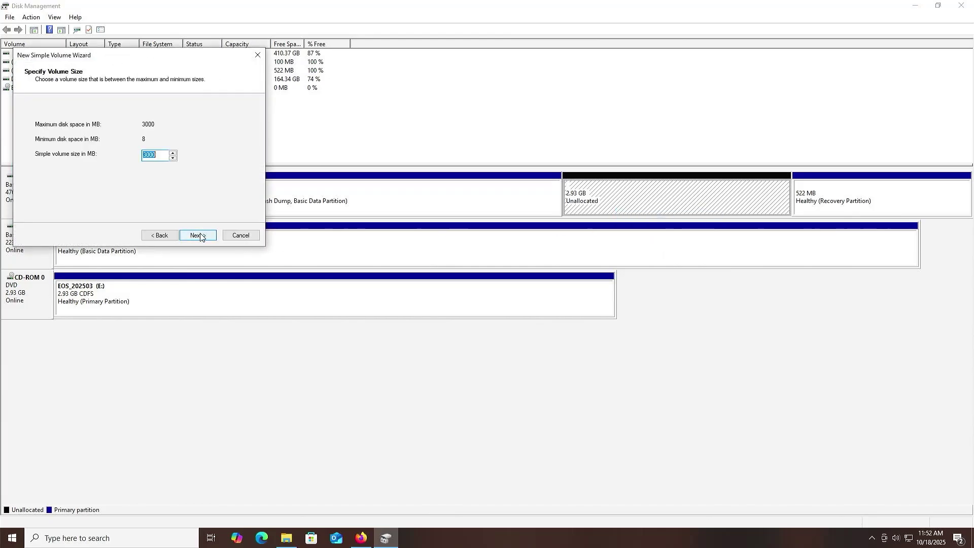
{"action": "left_click", "coordinate": [201, 237]}
{"action": "left_click", "coordinate": [199, 238]}
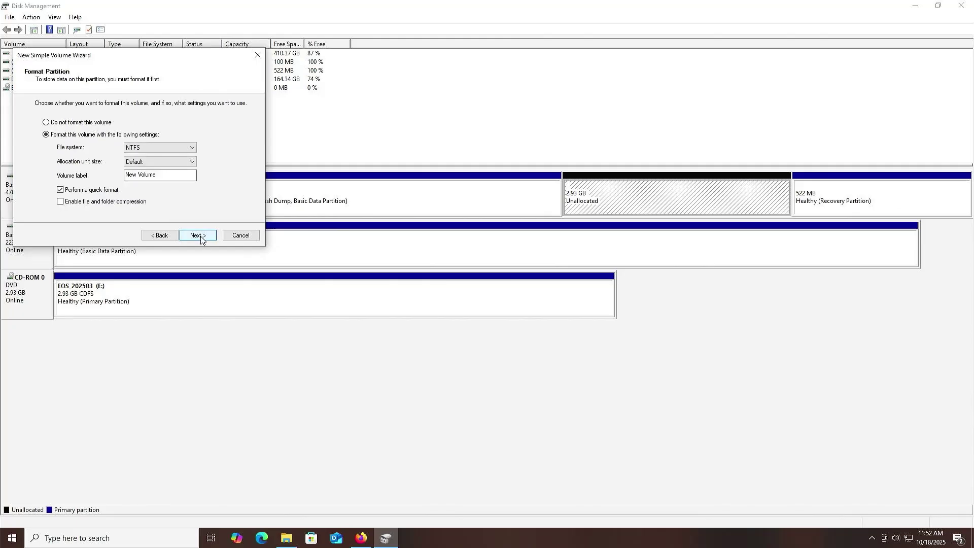
Step: Format the new volume as FAT32 labelled EOS_202503 and finish the wizard
{"action": "left_click", "coordinate": [170, 148]}
{"action": "left_click", "coordinate": [157, 164]}
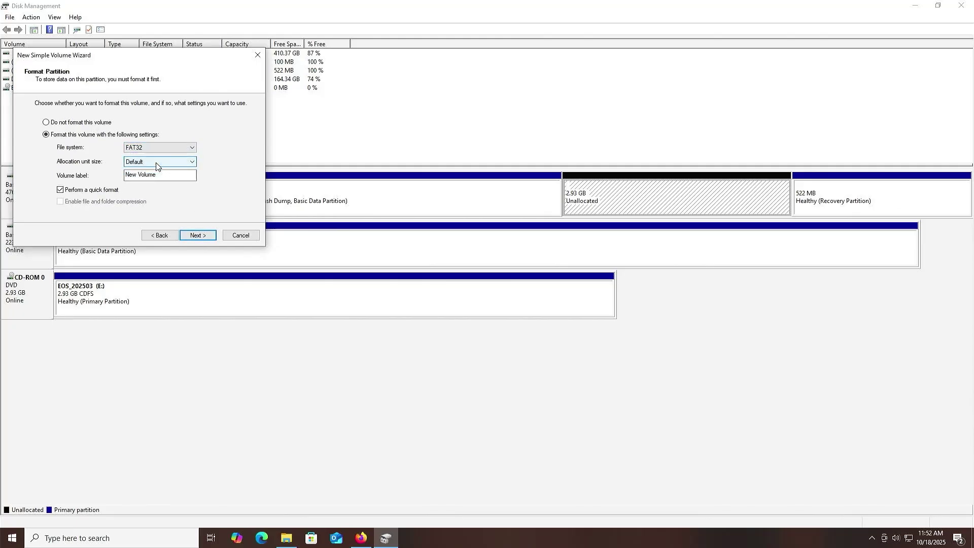
{"action": "left_click_drag", "start_coordinate": [172, 175], "coordinate": [107, 175]}
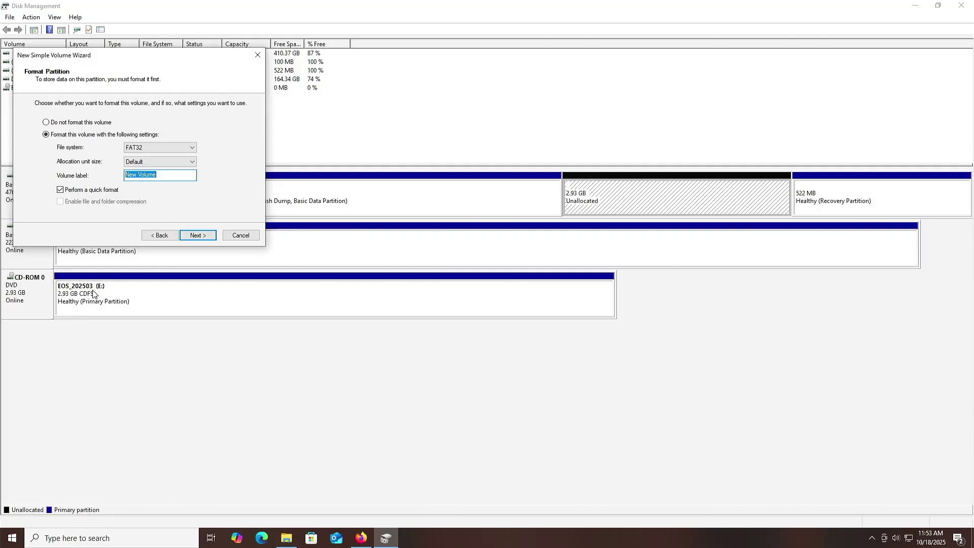
{"action": "type", "text": "EOS_202503"}
{"action": "left_click", "coordinate": [183, 237]}
{"action": "left_click", "coordinate": [186, 236]}
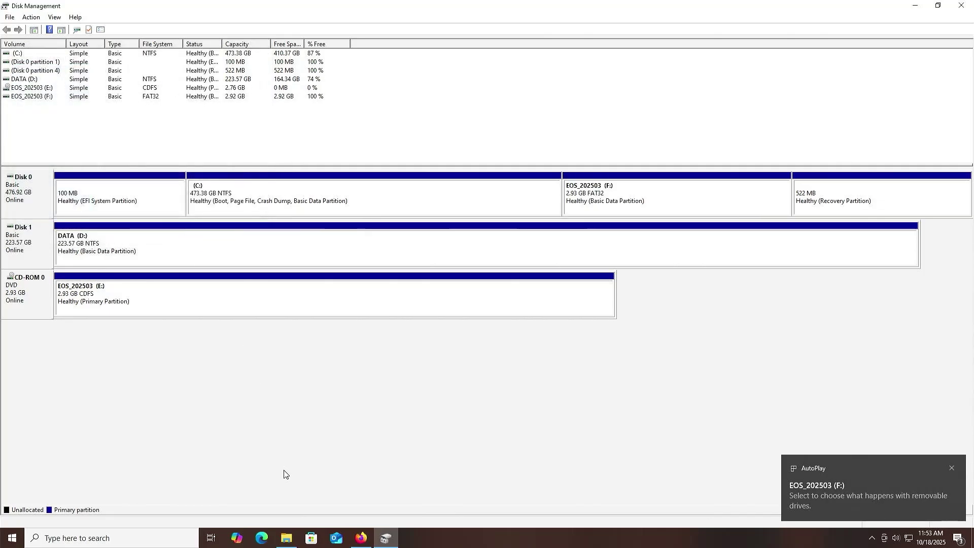
Step: Copy arch, boot, EFI, loader and shellx64.efi from DVD Drive (E:) onto EOS_202503 (F:)
{"action": "left_click", "coordinate": [287, 538]}
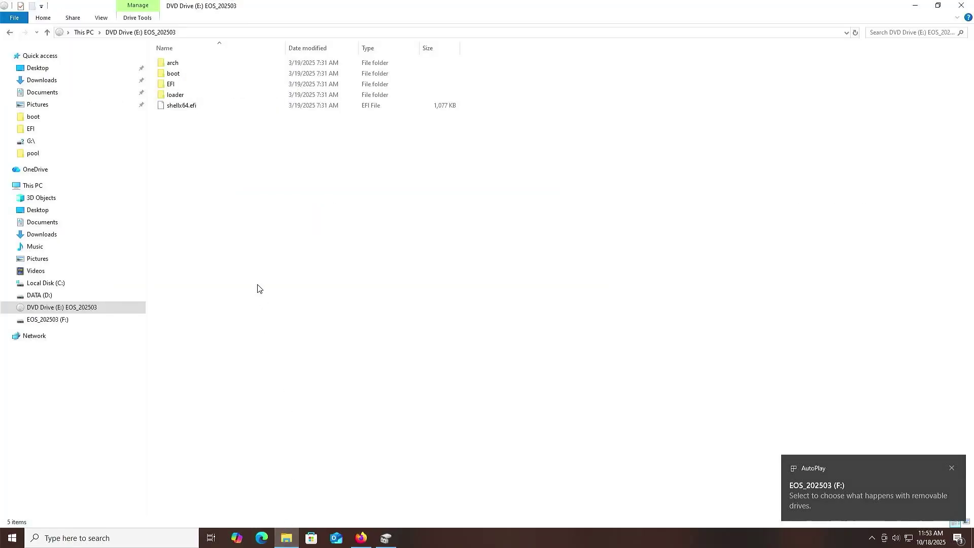
{"action": "key", "text": "ctrl+a"}
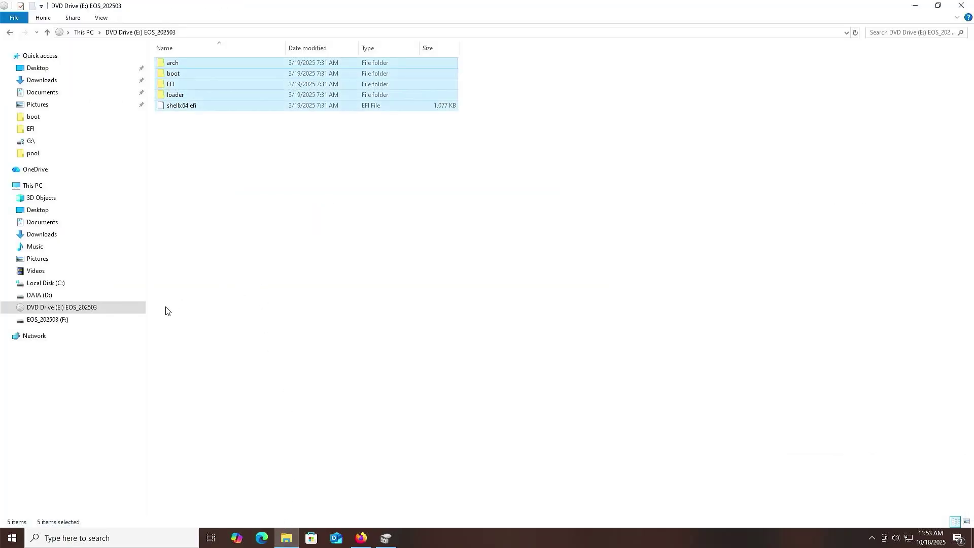
{"action": "left_click", "coordinate": [103, 323]}
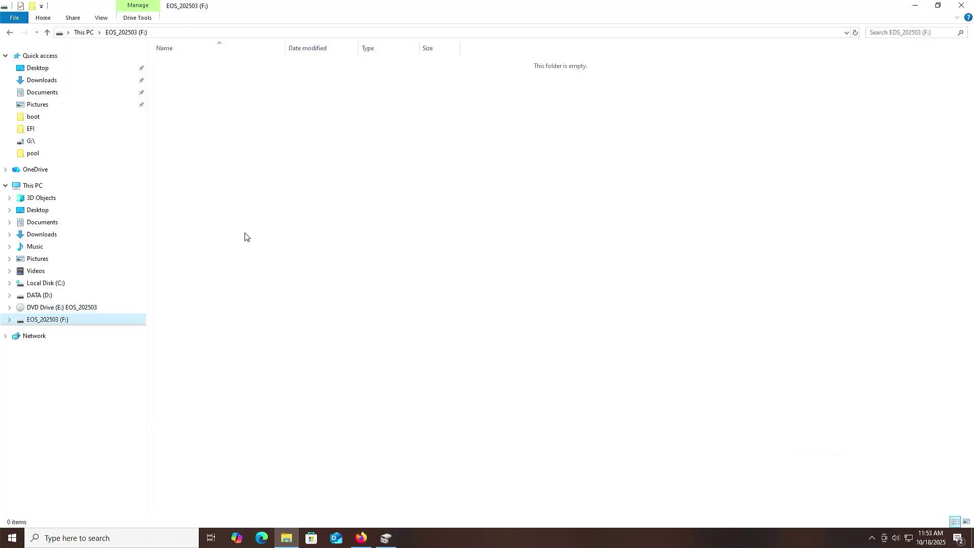
{"action": "key", "text": "ctrl+v"}
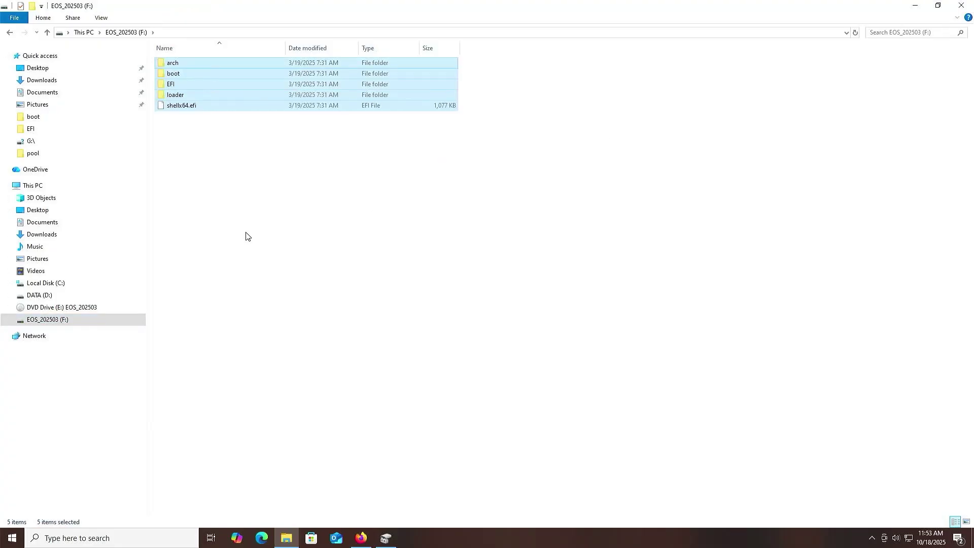
Step: Return to Disk Management and select the 2.93 GB EOS_202503 (F:) partition on Disk 0
{"action": "left_click", "coordinate": [389, 539]}
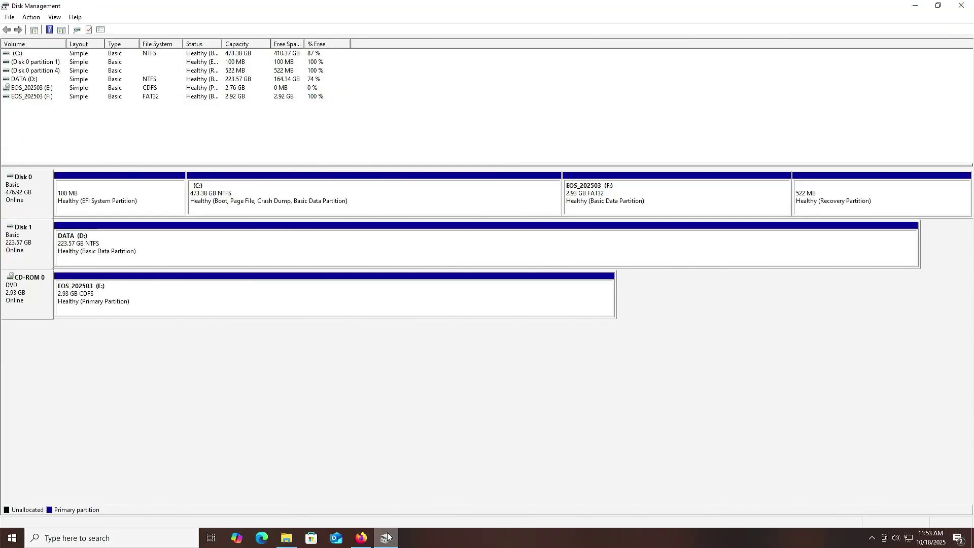
{"action": "left_click", "coordinate": [582, 208]}
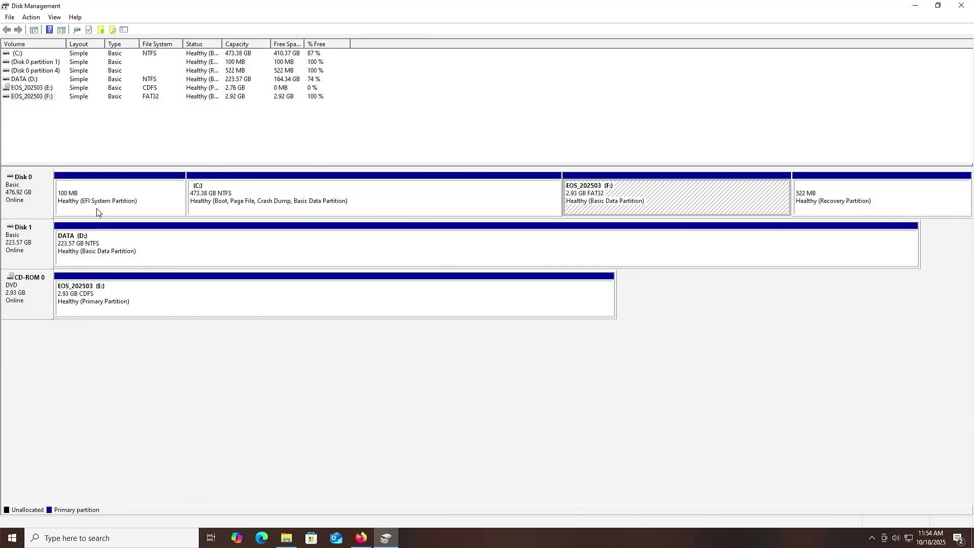
Step: Launch diskpart as administrator, approving the elevation prompt
{"action": "key", "text": "super"}
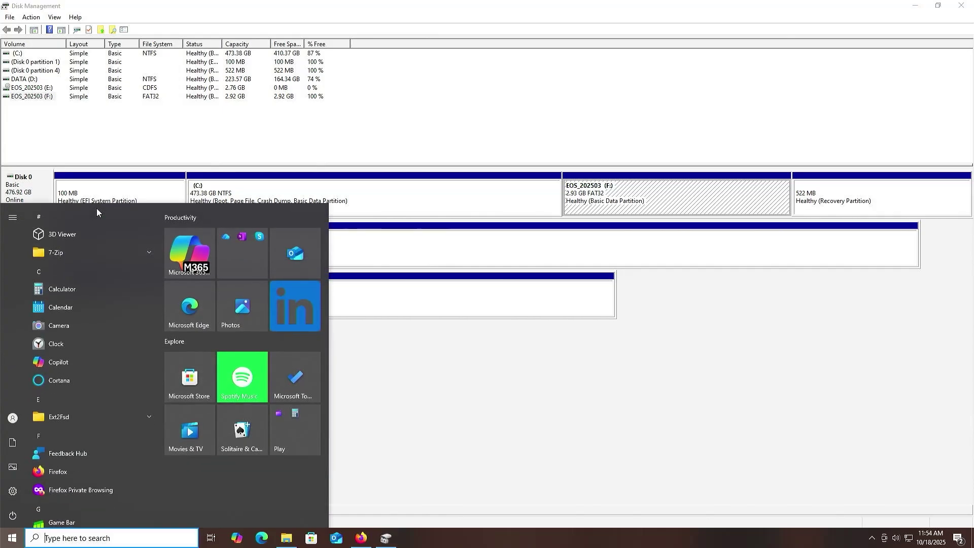
{"action": "type", "text": "diskpart"}
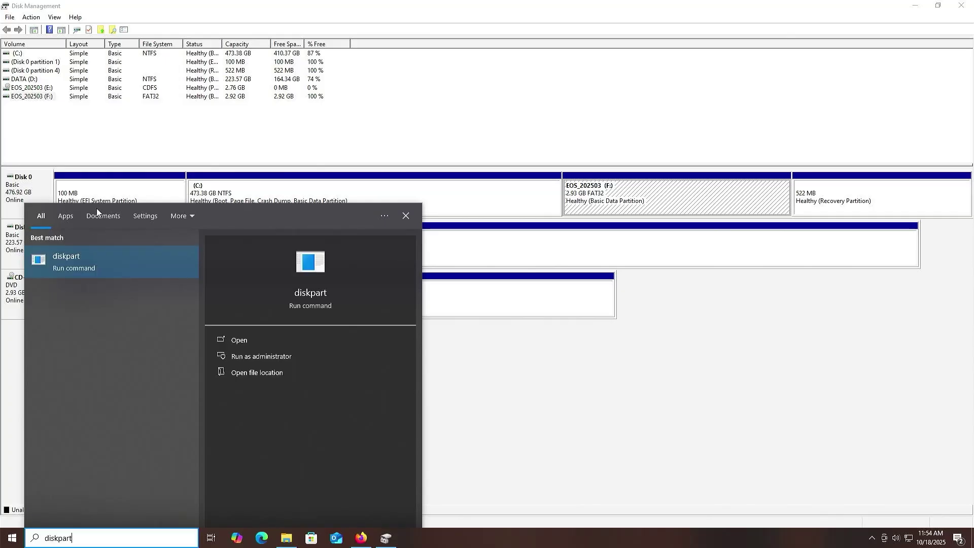
{"action": "key", "text": "Right"}
{"action": "key", "text": "Down"}
{"action": "key", "text": "Return"}
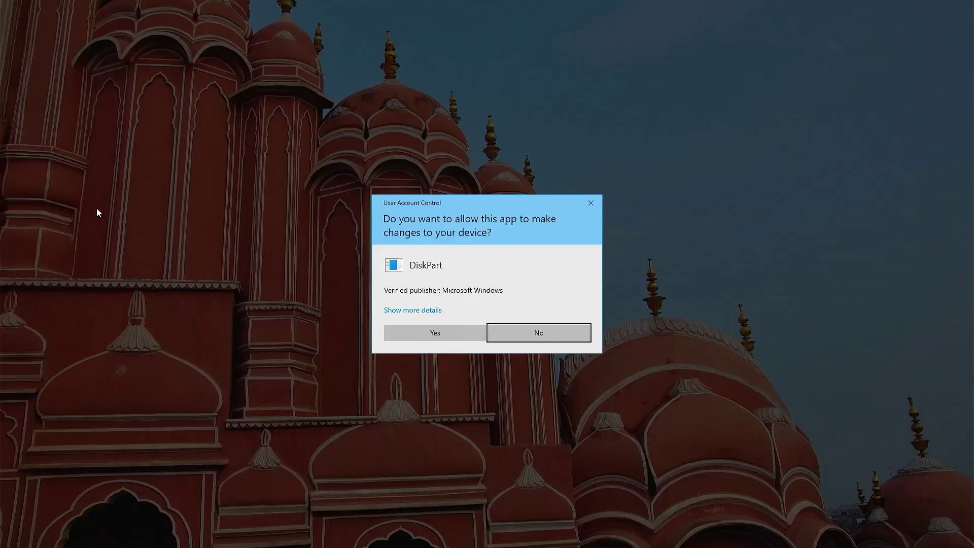
{"action": "key", "text": "Left"}
{"action": "key", "text": "Return"}
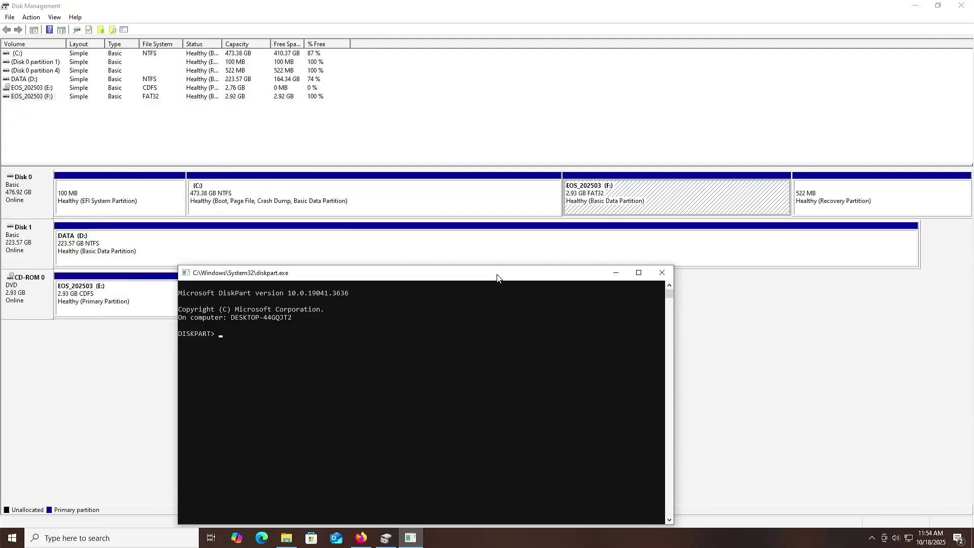
Step: Run list disk, sel disk 0 and list part to show Disk 0's partitions
{"action": "type", "text": "list disk"}
{"action": "key", "text": "Return"}
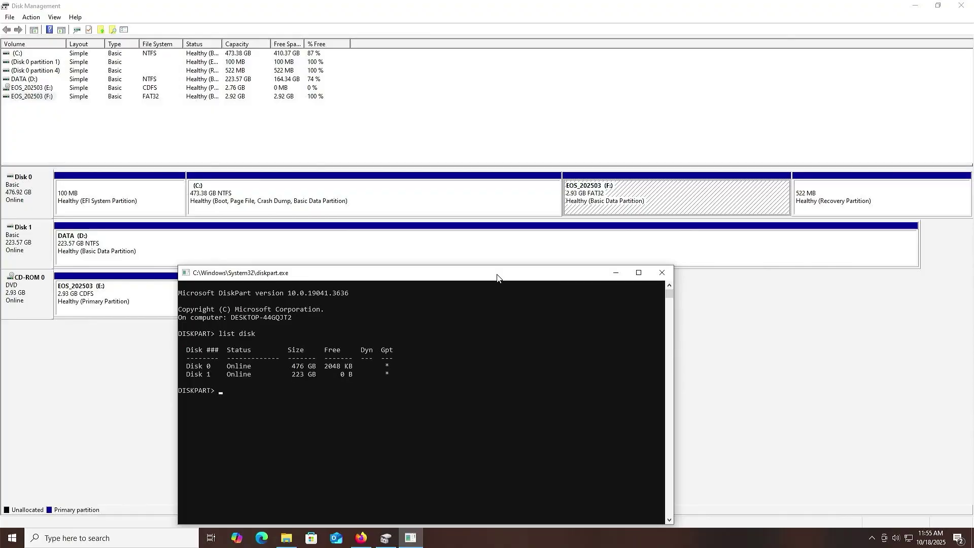
{"action": "type", "text": "sel disk 0"}
{"action": "key", "text": "Return"}
{"action": "type", "text": "list part"}
{"action": "key", "text": "Return"}
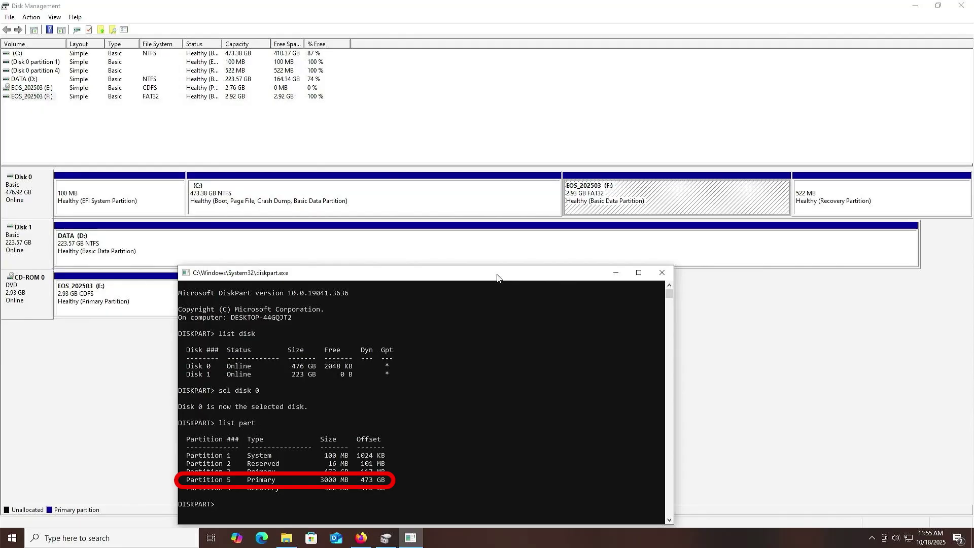
Step: Select Partition 5 and display the help for set id
{"action": "type", "text": "sel part 5"}
{"action": "key", "text": "Return"}
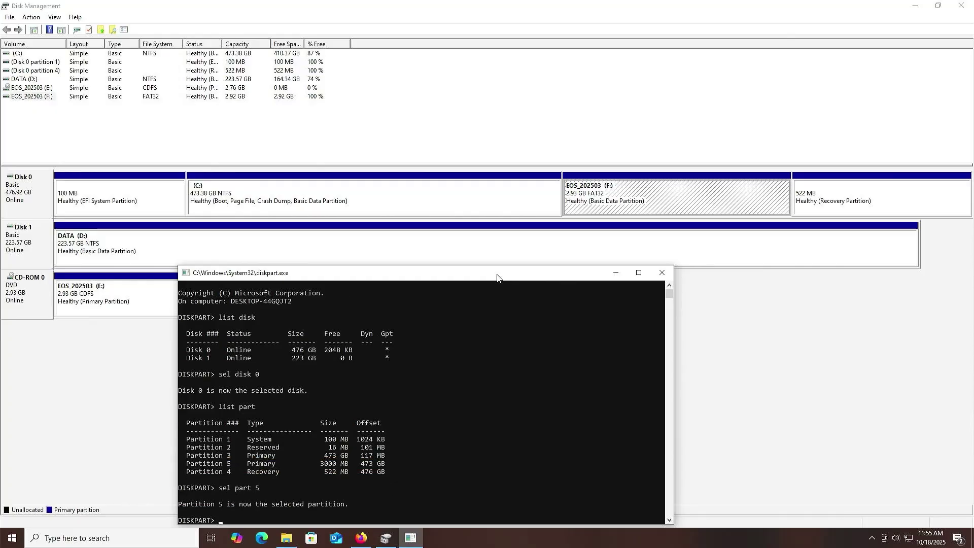
{"action": "type", "text": "help set id"}
{"action": "key", "text": "Return"}
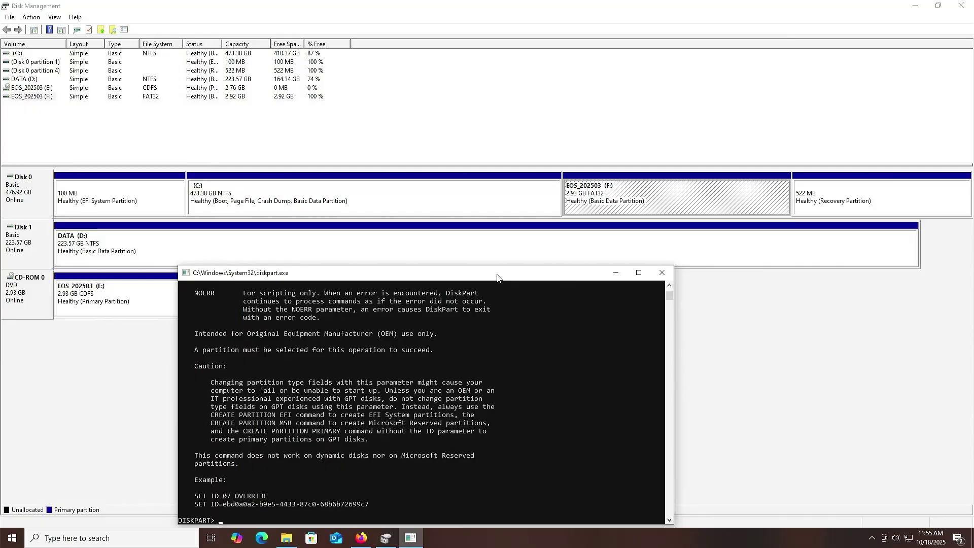
Step: Set Partition 5's ID to the EFI System GUID copied from the help, then check Disk Management
{"action": "type", "text": "set id="}
{"action": "scroll", "coordinate": [489, 305], "scroll_direction": "up", "scroll_amount": 8}
{"action": "scroll", "coordinate": [483, 323], "scroll_direction": "up", "scroll_amount": 8}
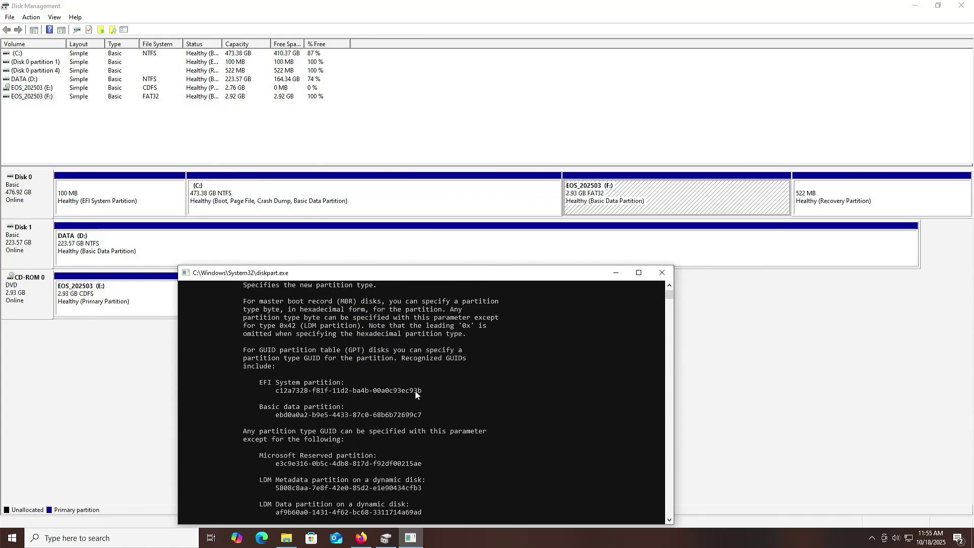
{"action": "left_click_drag", "start_coordinate": [422, 390], "coordinate": [276, 393]}
{"action": "right_click", "coordinate": [301, 396]}
{"action": "right_click", "coordinate": [301, 396]}
{"action": "key", "text": "Return"}
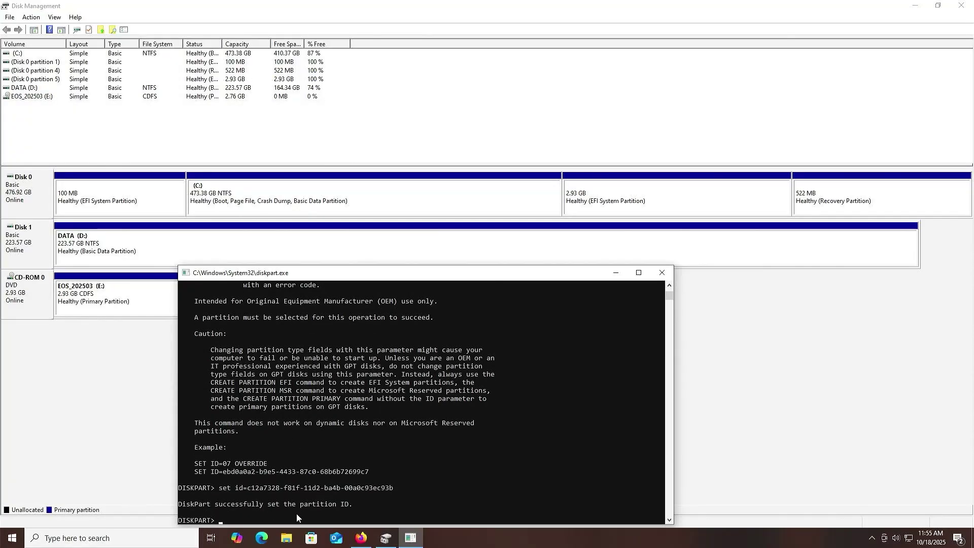
{"action": "left_click", "coordinate": [583, 221]}
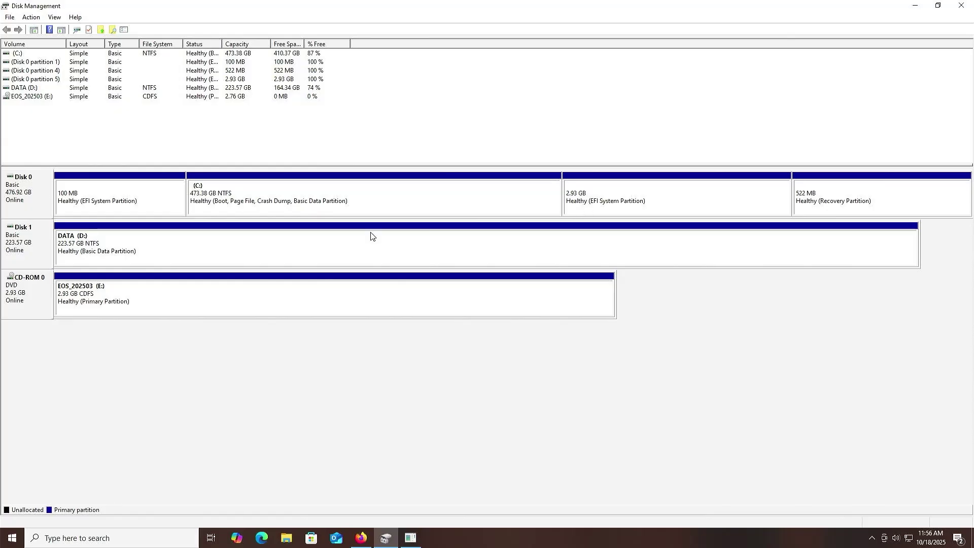
Step: Restart Windows from the Start button's quick menu to reach the Aptio BIOS setup
{"action": "right_click", "coordinate": [12, 537]}
{"action": "mouse_move", "coordinate": [66, 513]}
{"action": "left_click", "coordinate": [166, 516]}
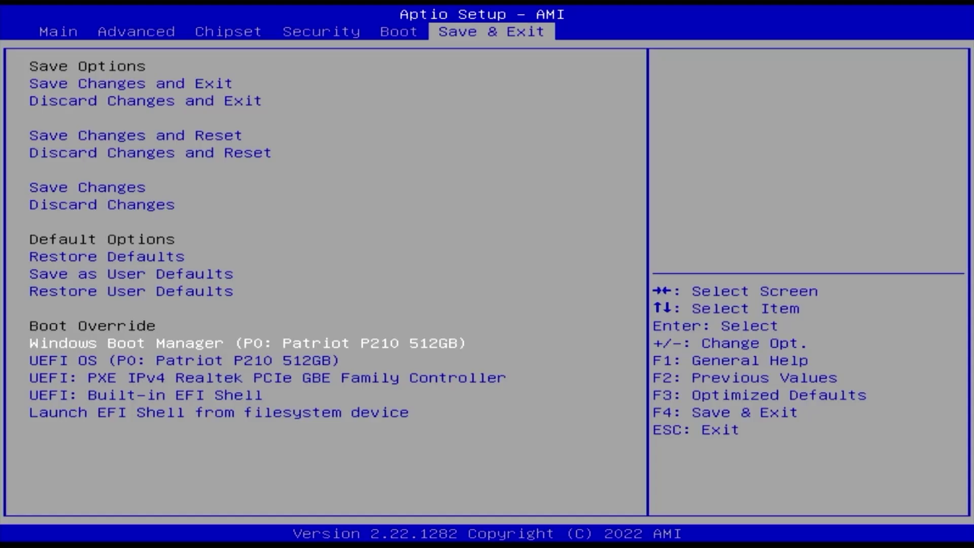
Step: Highlight the UEFI OS (P0: Patriot P210 512GB) boot override and list firmware entries with bcdedit /enum firmware
{"action": "key", "text": "Down"}
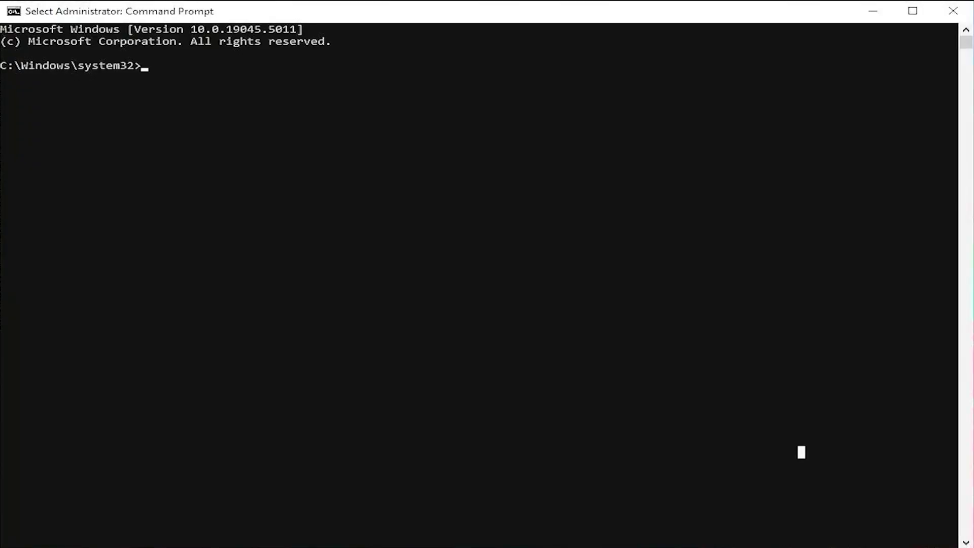
{"action": "type", "text": "bcdedit /en"}
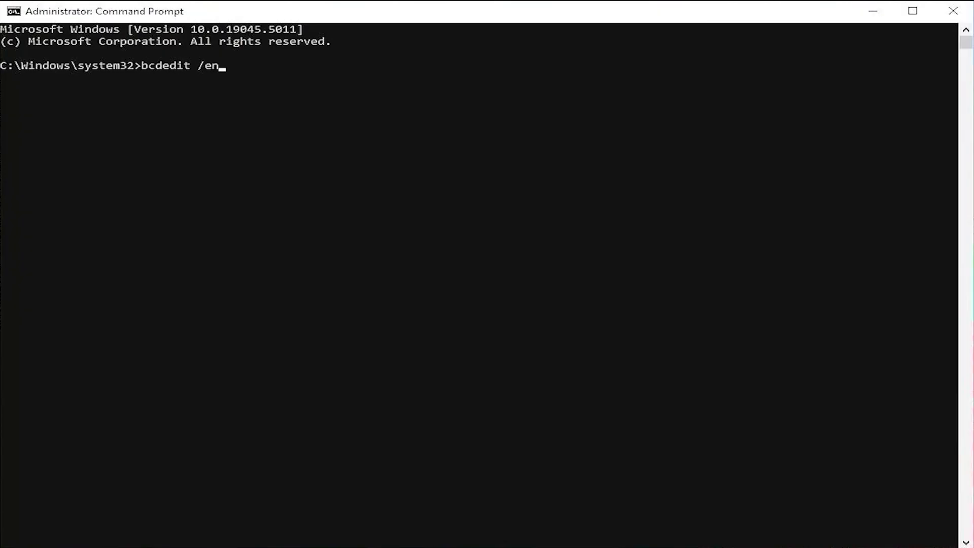
{"action": "type", "text": "um firmware"}
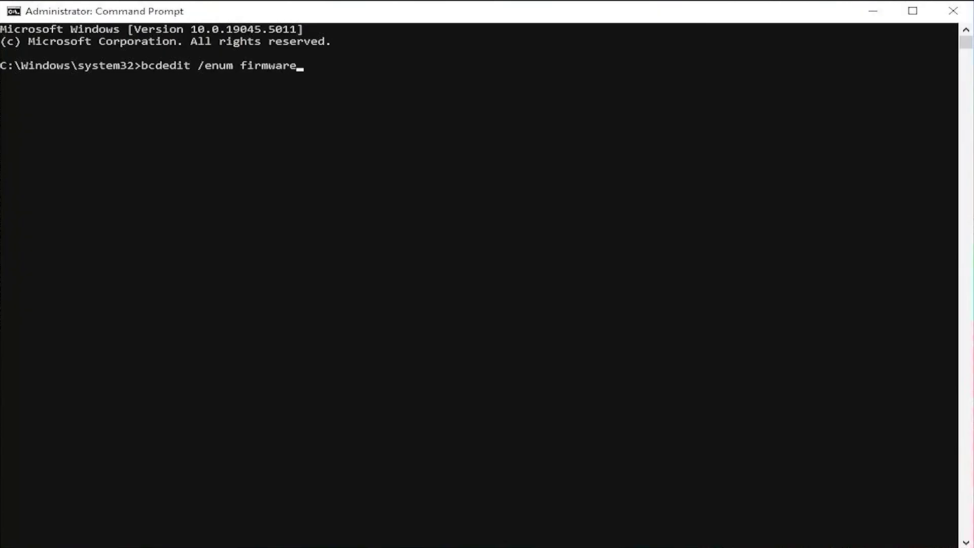
{"action": "key", "text": "Return"}
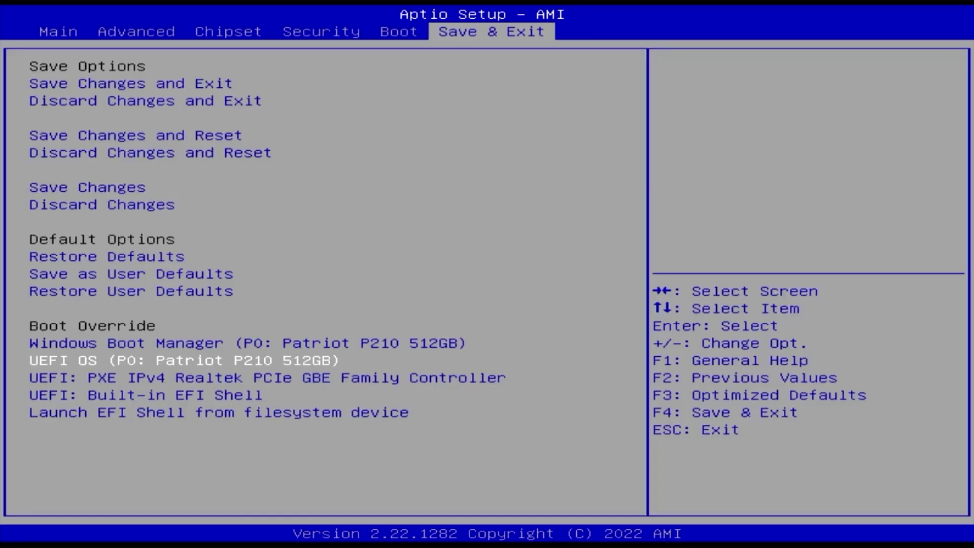
Step: Boot the UEFI OS override and halt the countdown on 'EndeavourOS x86_64 UEFI Default'
{"action": "key", "text": "Return"}
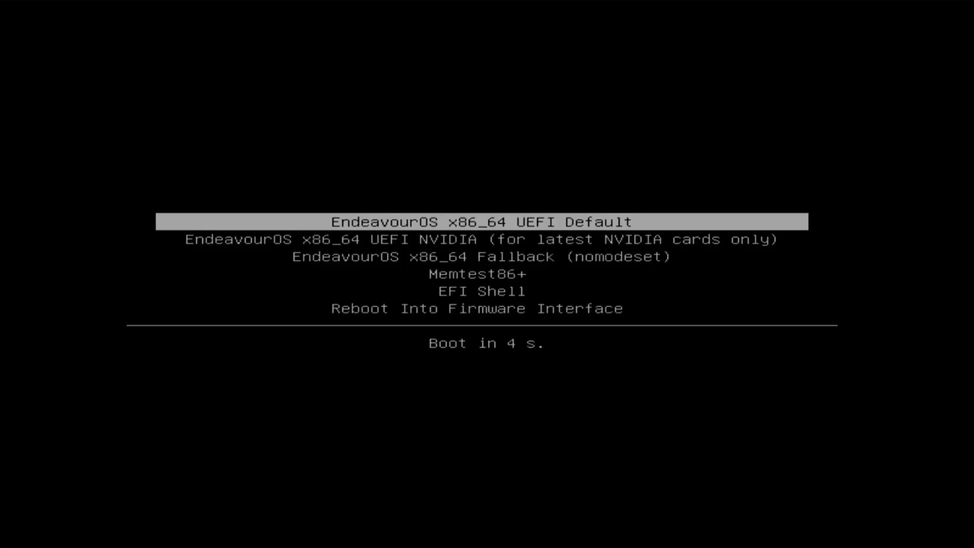
{"action": "key", "text": "Up"}
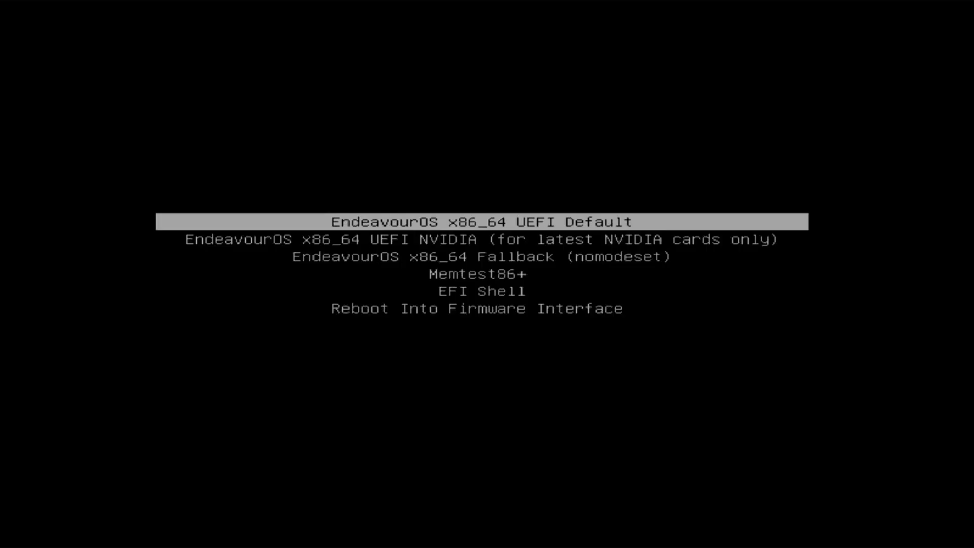
Step: Boot the EndeavourOS live system and launch the installer using the Online method
{"action": "key", "text": "Return"}
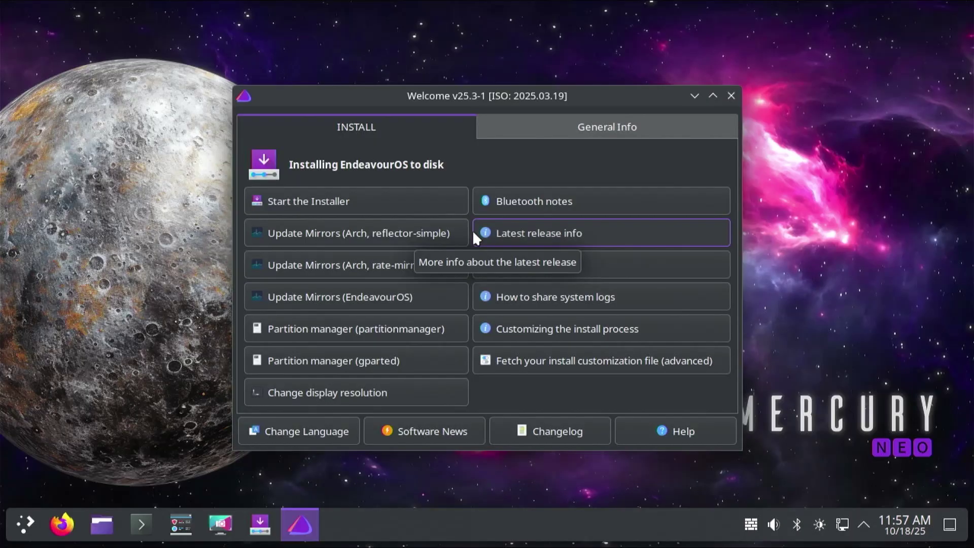
{"action": "left_click", "coordinate": [335, 210]}
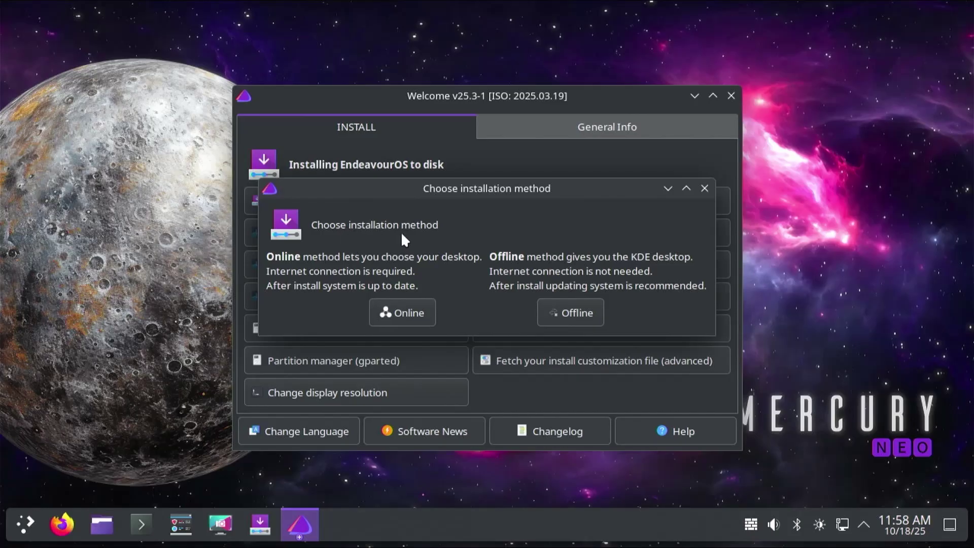
{"action": "left_click", "coordinate": [401, 315]}
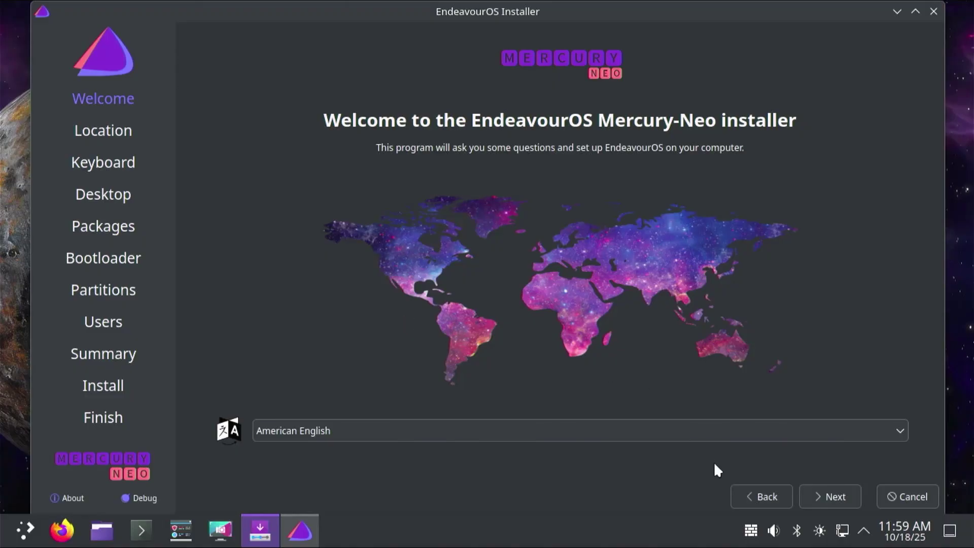
Step: Keep American English, Los Angeles timezone and US keyboard, then pick the Plasma KDE desktop
{"action": "left_click", "coordinate": [839, 492]}
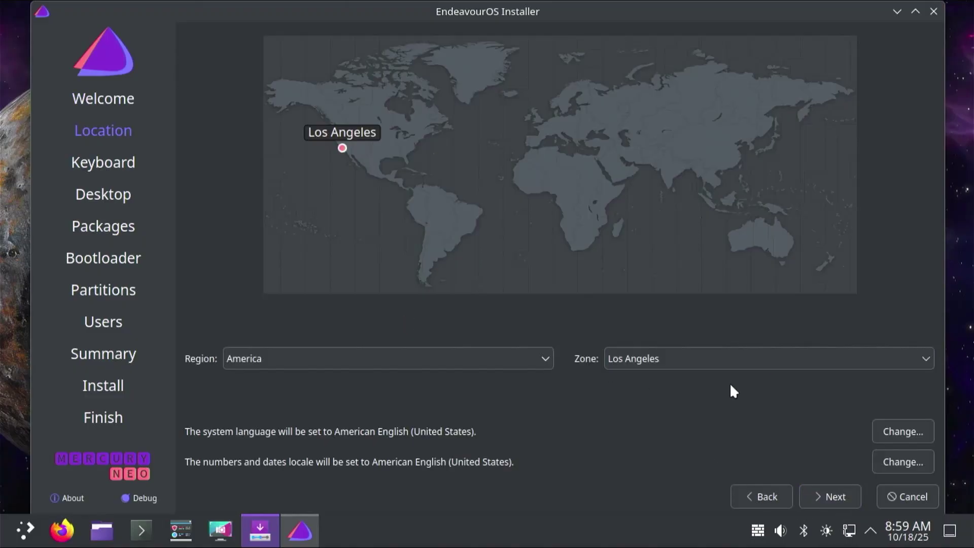
{"action": "left_click", "coordinate": [841, 501]}
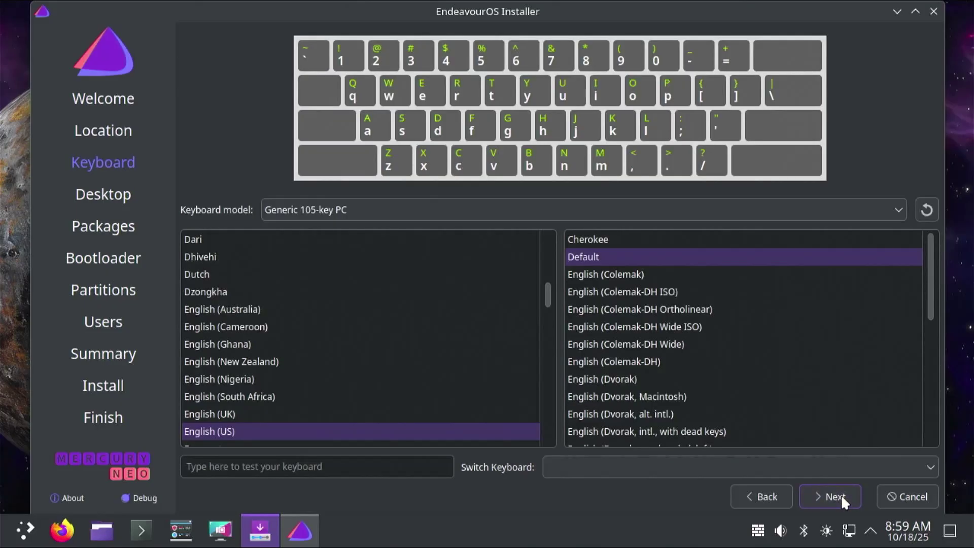
{"action": "left_click", "coordinate": [841, 495]}
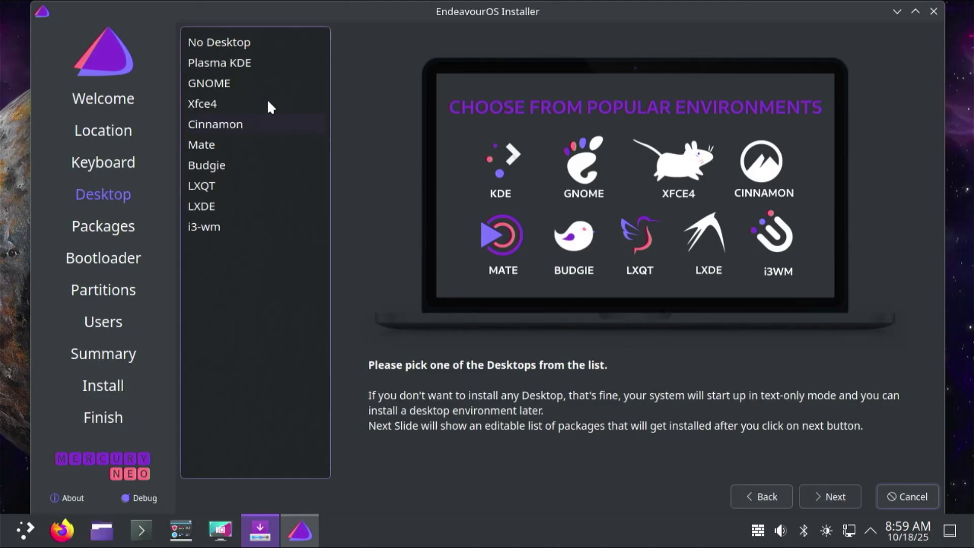
{"action": "left_click", "coordinate": [224, 63]}
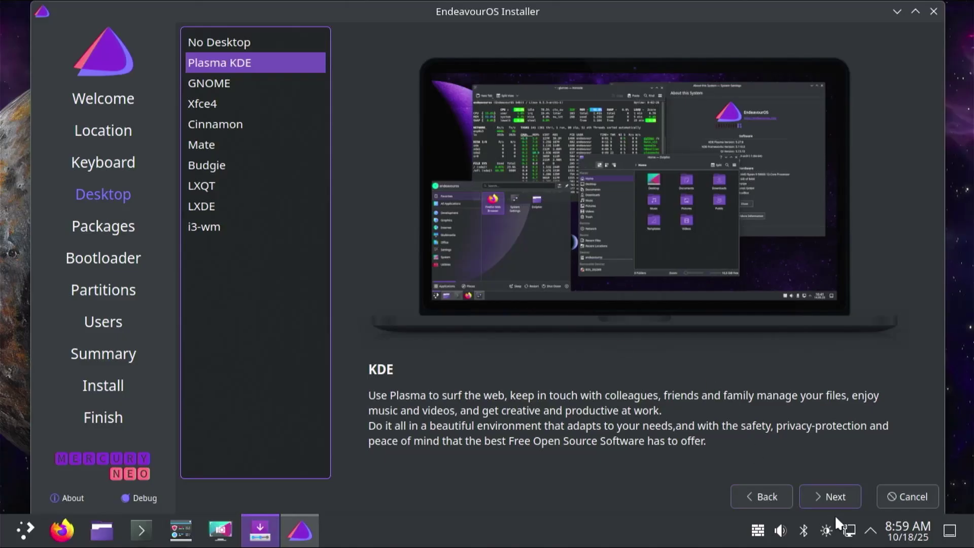
{"action": "left_click", "coordinate": [833, 492]}
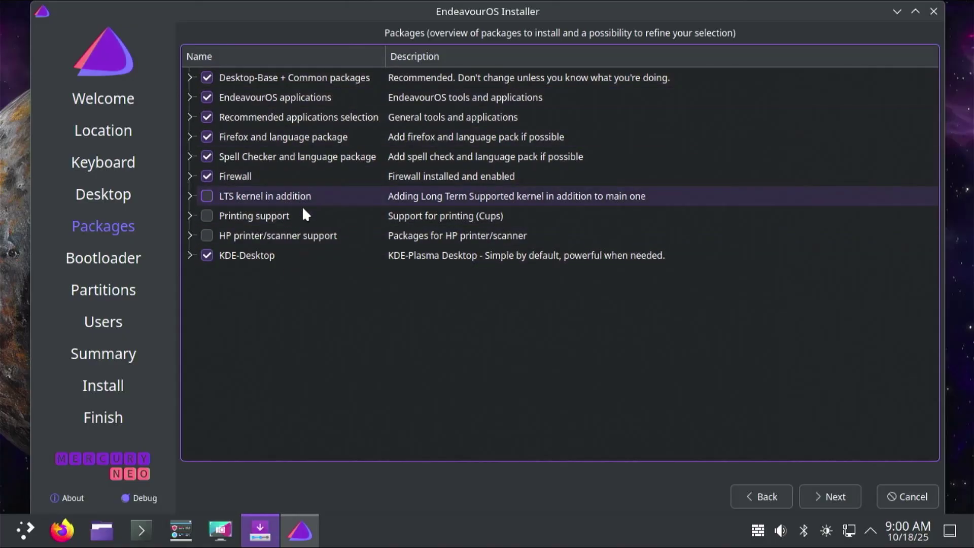
Step: Accept the default packages and switch the bootloader from Systemd-boot to Grub
{"action": "left_click", "coordinate": [832, 496]}
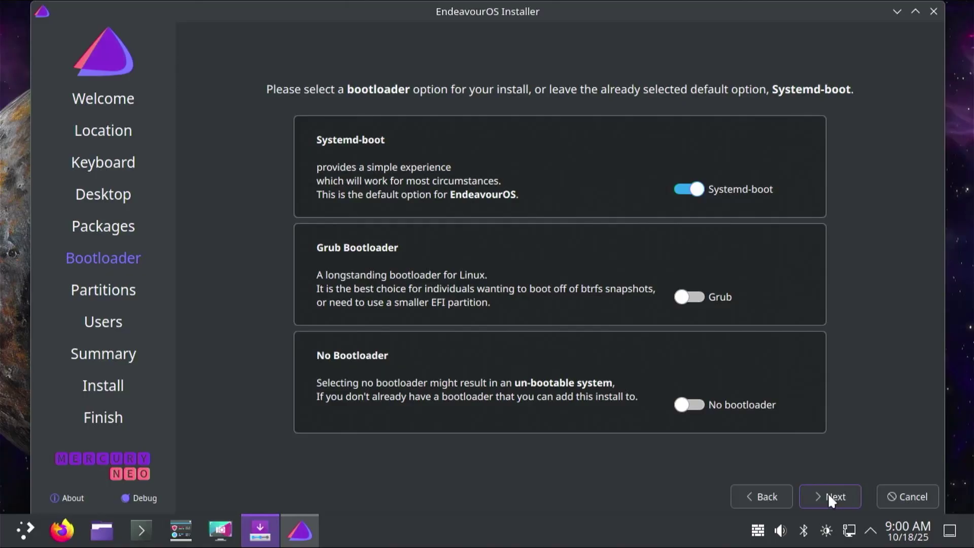
{"action": "left_click", "coordinate": [699, 297]}
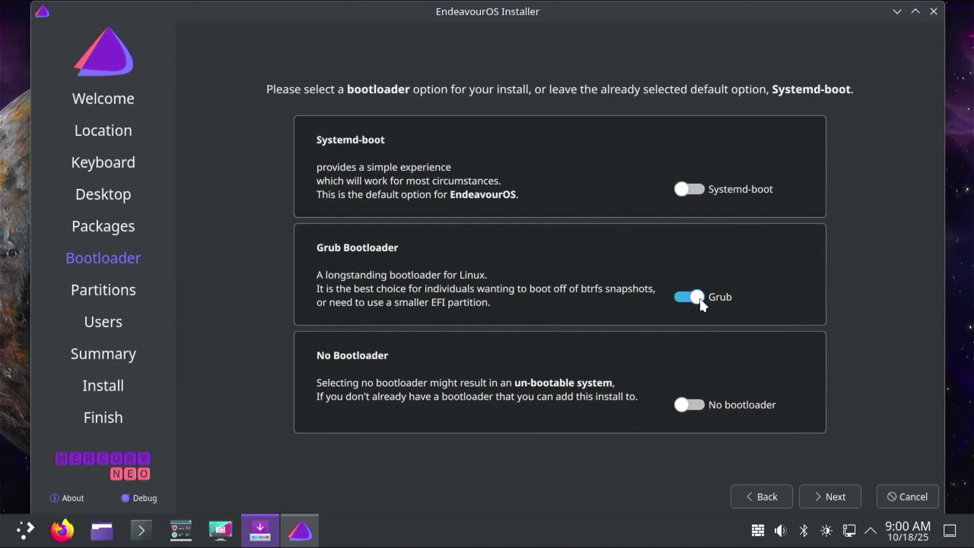
{"action": "left_click", "coordinate": [830, 498]}
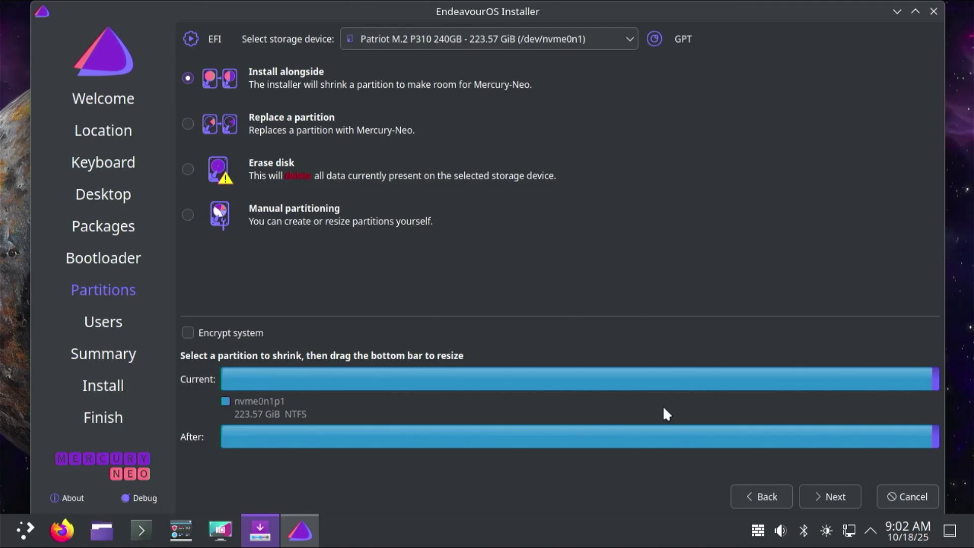
Step: Install alongside Windows on the Patriot M.2 P310 NVMe drive with system encryption enabled
{"action": "left_click", "coordinate": [548, 41]}
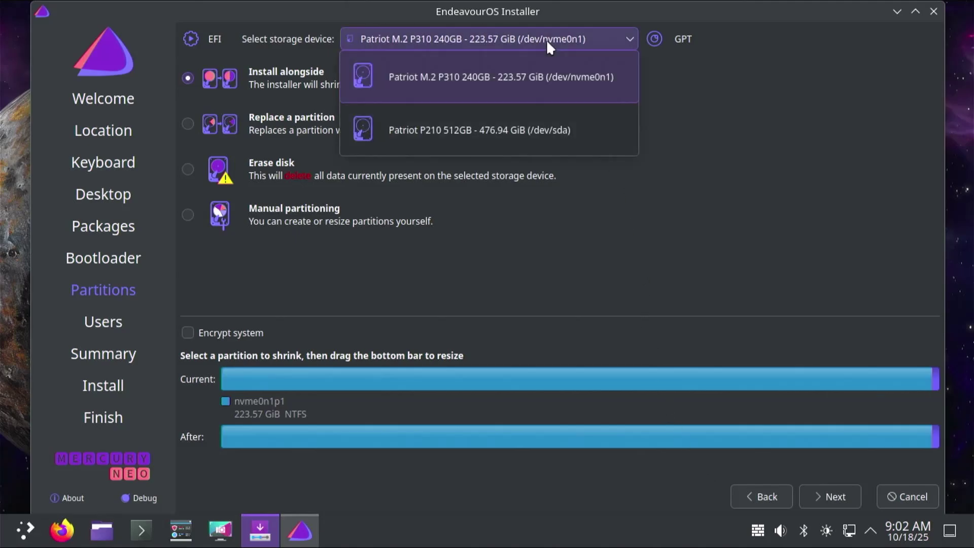
{"action": "left_click", "coordinate": [555, 81]}
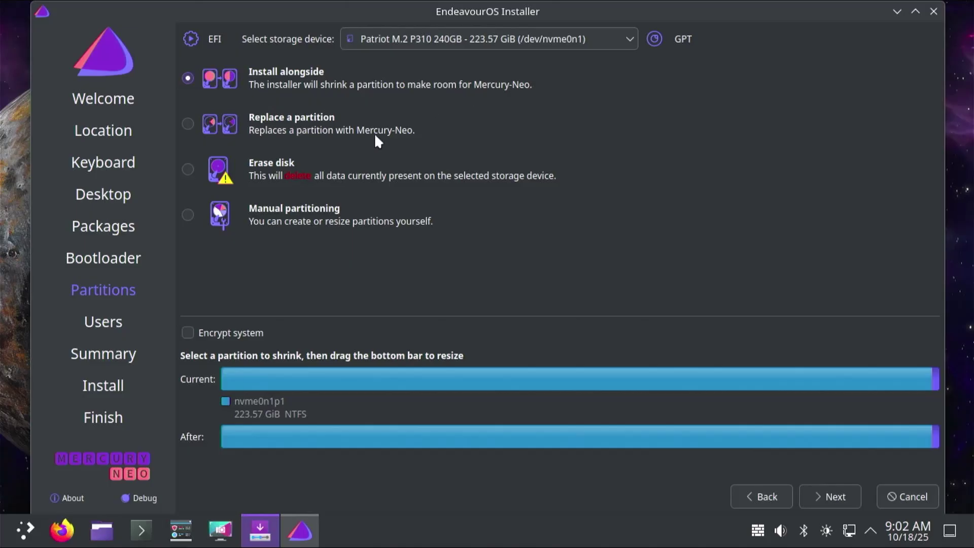
{"action": "left_click", "coordinate": [246, 333]}
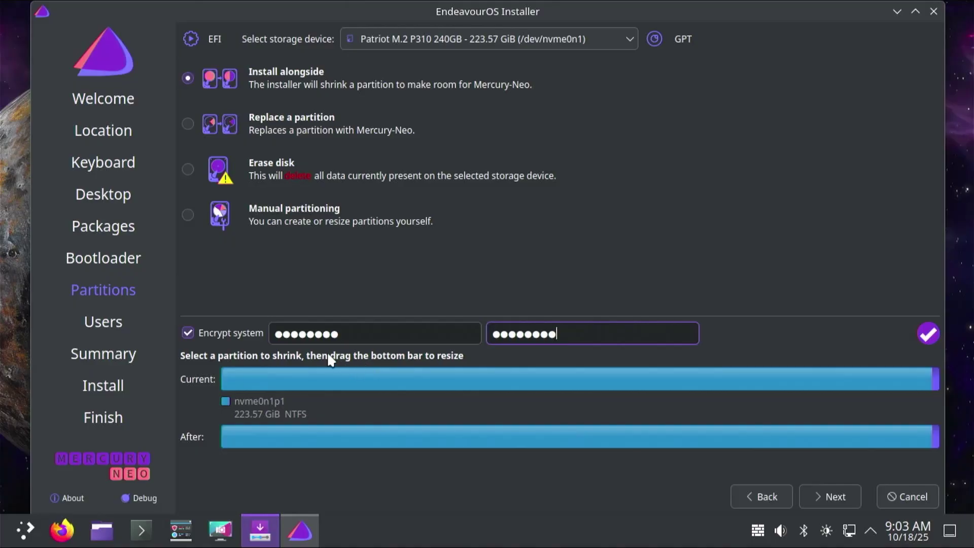
Step: Shrink nvme0n1p1 to 128155MiB, leaving 100778MiB for EndeavourOS, and create a new EFI partition
{"action": "left_click", "coordinate": [439, 376]}
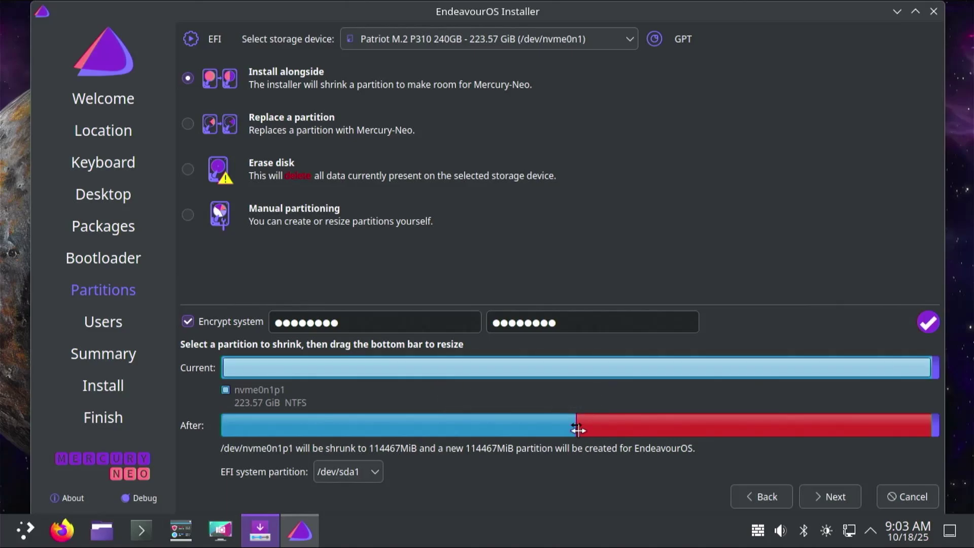
{"action": "left_click_drag", "start_coordinate": [576, 426], "coordinate": [632, 421]}
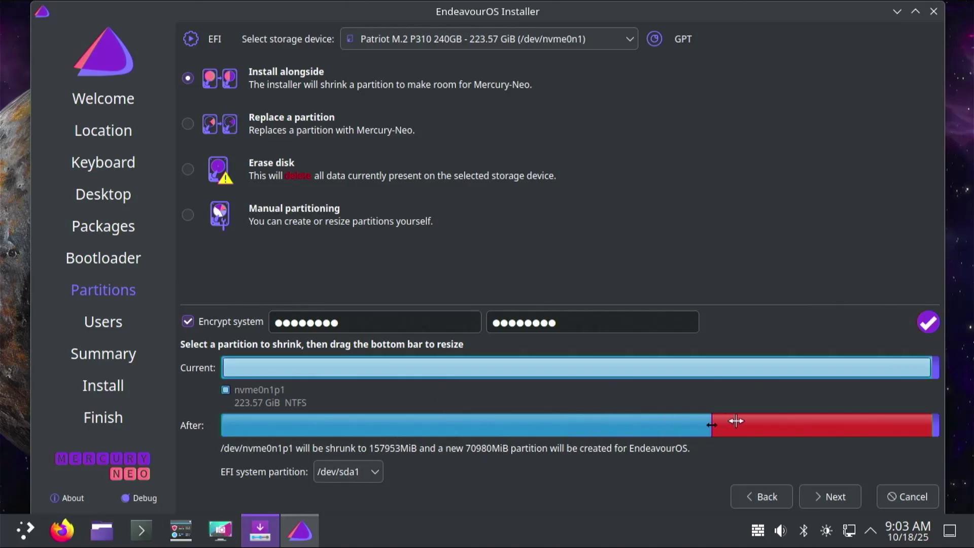
{"action": "left_click_drag", "start_coordinate": [736, 421], "coordinate": [619, 426]}
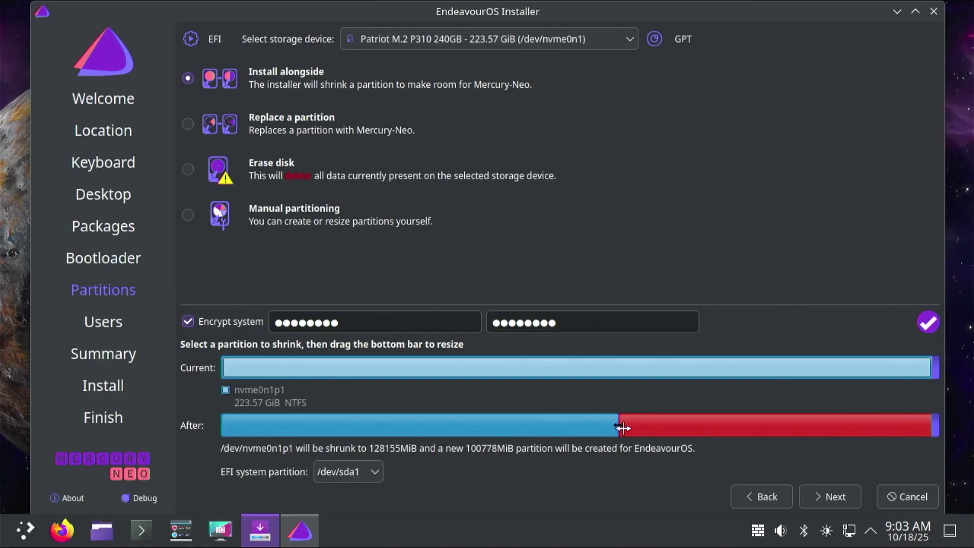
{"action": "left_click", "coordinate": [378, 471]}
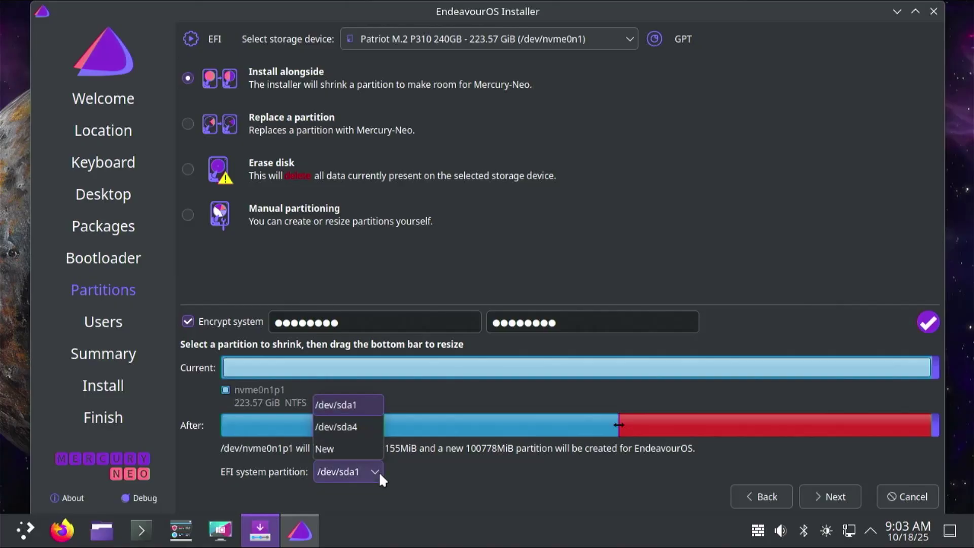
{"action": "left_click", "coordinate": [332, 447]}
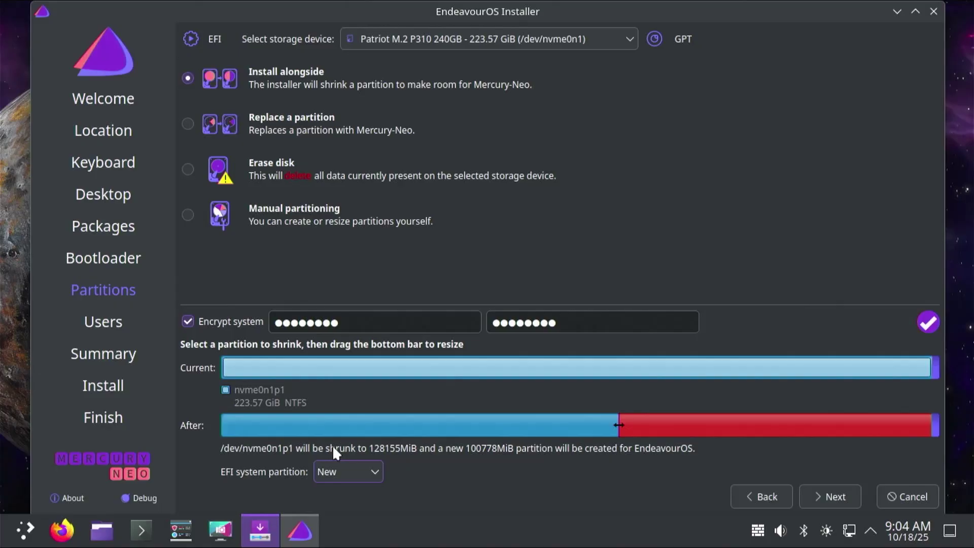
Step: Confirm the partition layout and complete the Users page to reach the install Summary
{"action": "left_click", "coordinate": [823, 497]}
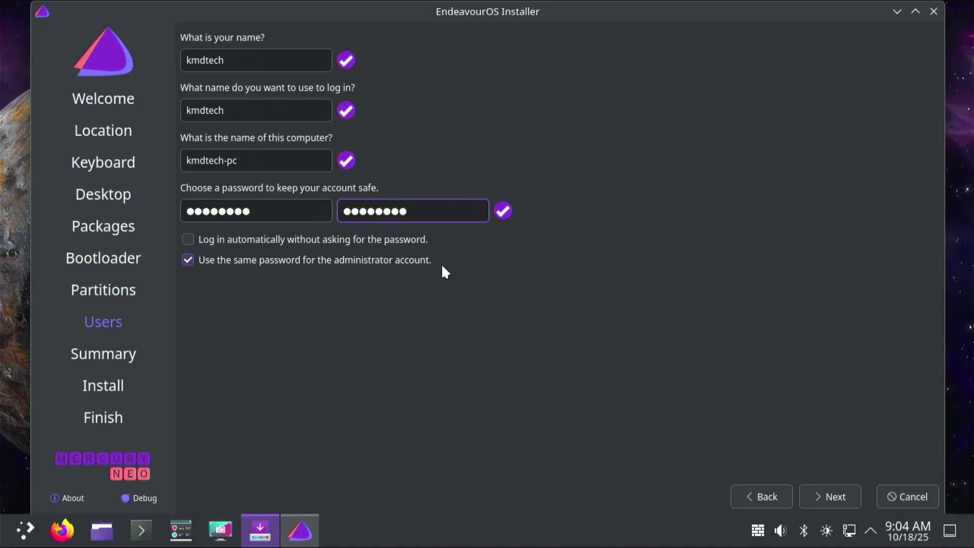
{"action": "left_click", "coordinate": [847, 498]}
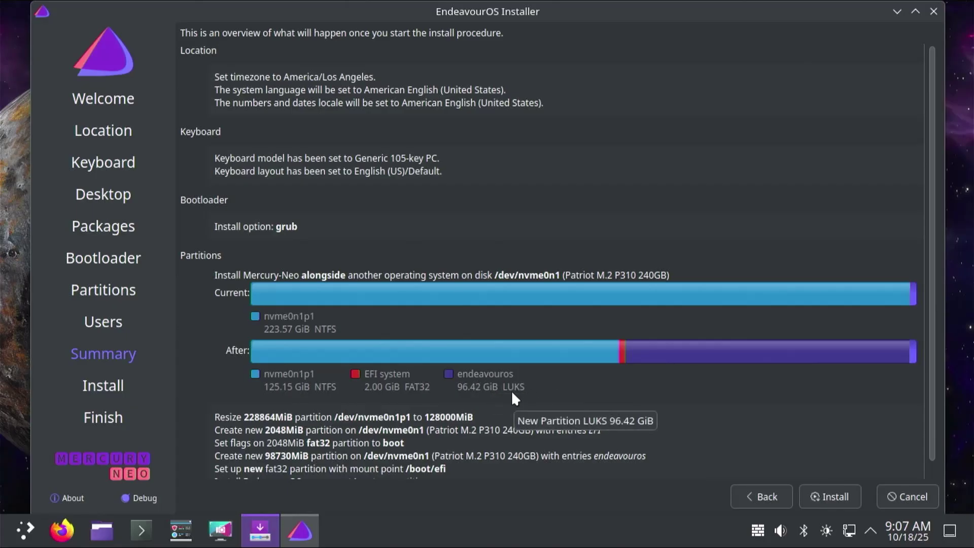
Step: Launch the installation from the Summary page, bringing up the install confirmation
{"action": "left_click", "coordinate": [824, 488]}
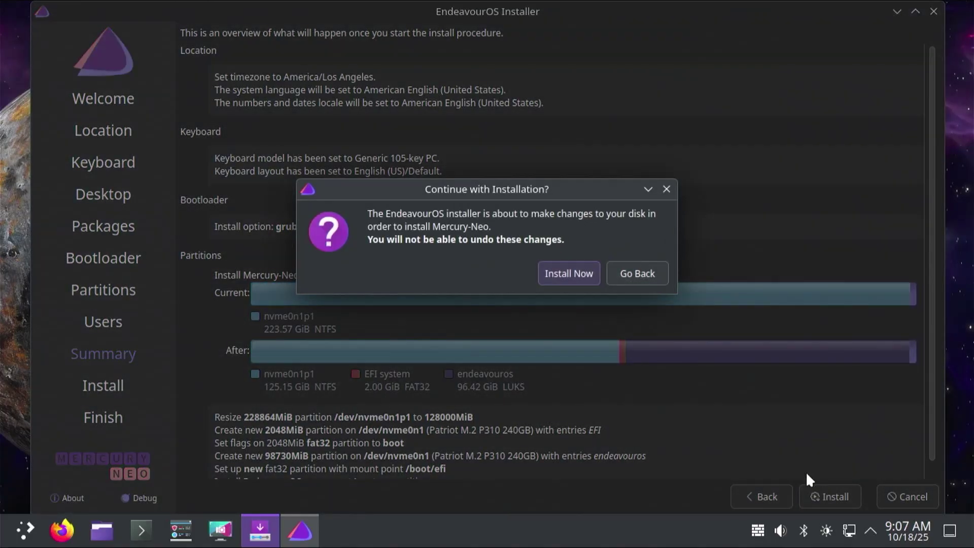
Step: Confirm the disk changes, let EndeavourOS install, and finish with 'Restart now' ticked
{"action": "left_click", "coordinate": [566, 273]}
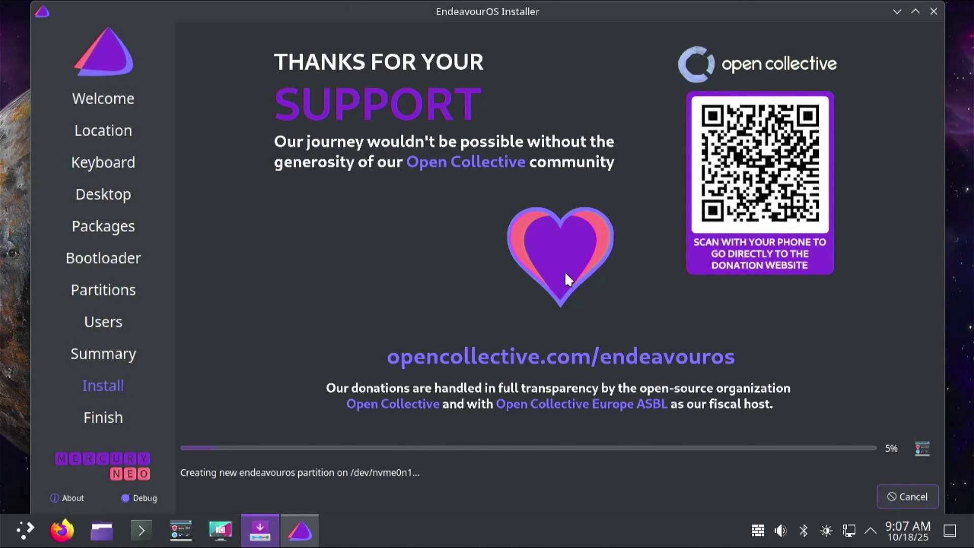
{"action": "left_click", "coordinate": [924, 451]}
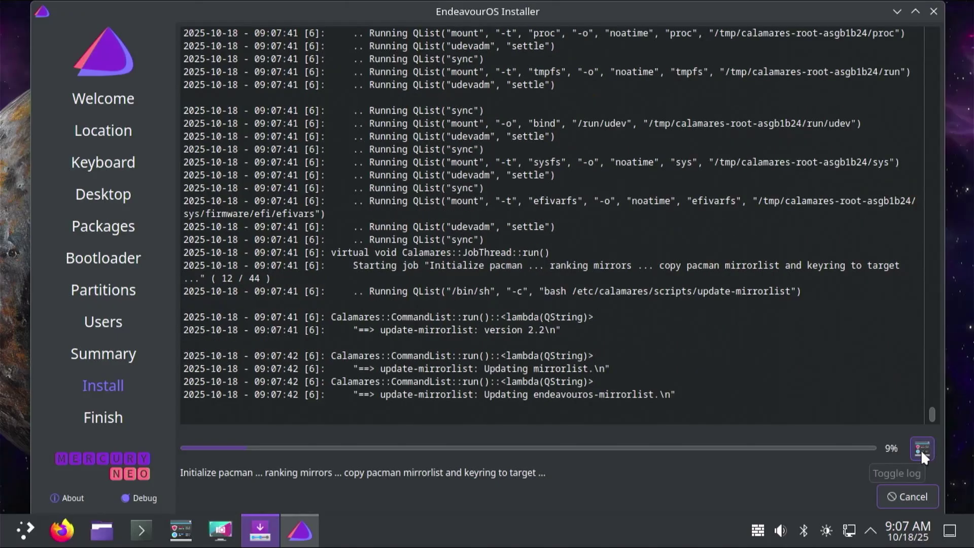
{"action": "left_click", "coordinate": [921, 450]}
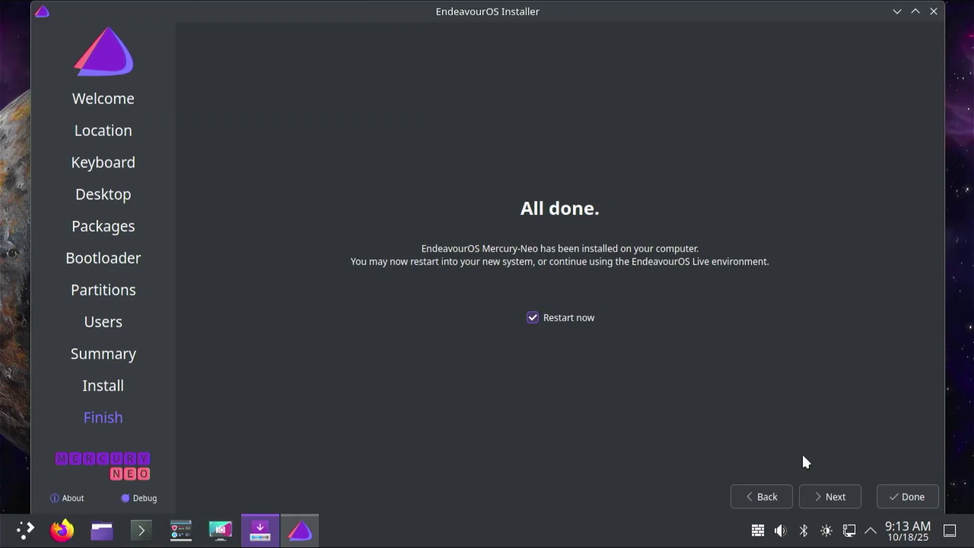
{"action": "left_click", "coordinate": [908, 491]}
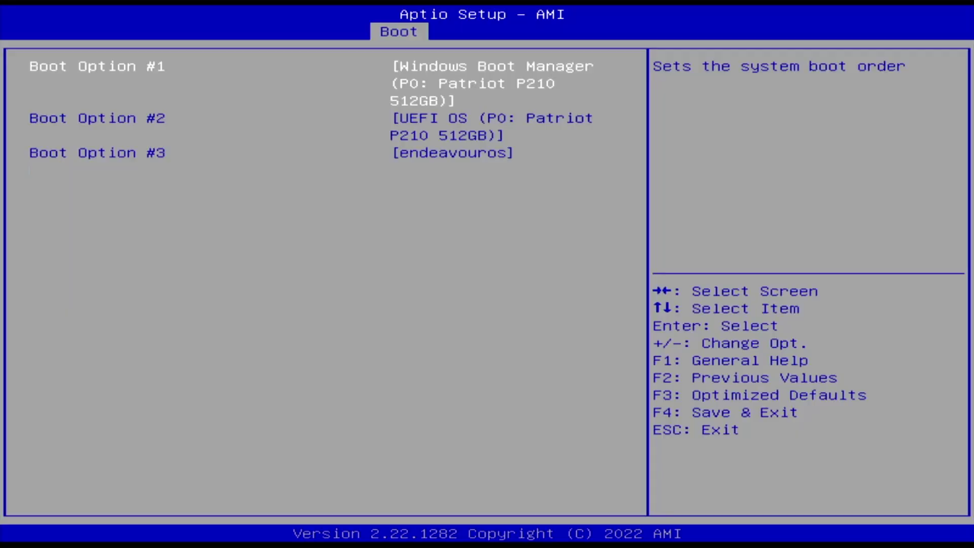
Step: Raise endeavouros from Boot Option #3 to Boot Option #1 in the Boot tab
{"action": "key", "text": "Down"}
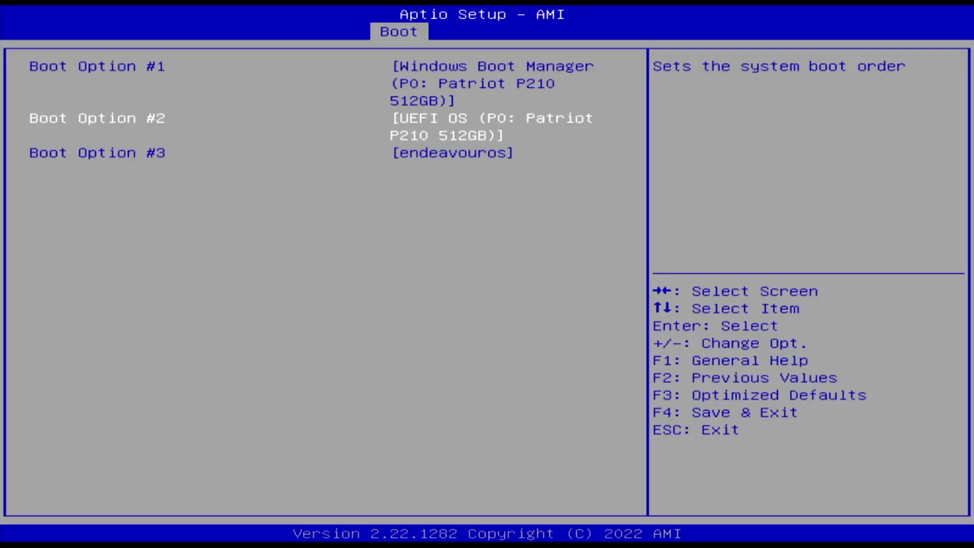
{"action": "key", "text": "Down"}
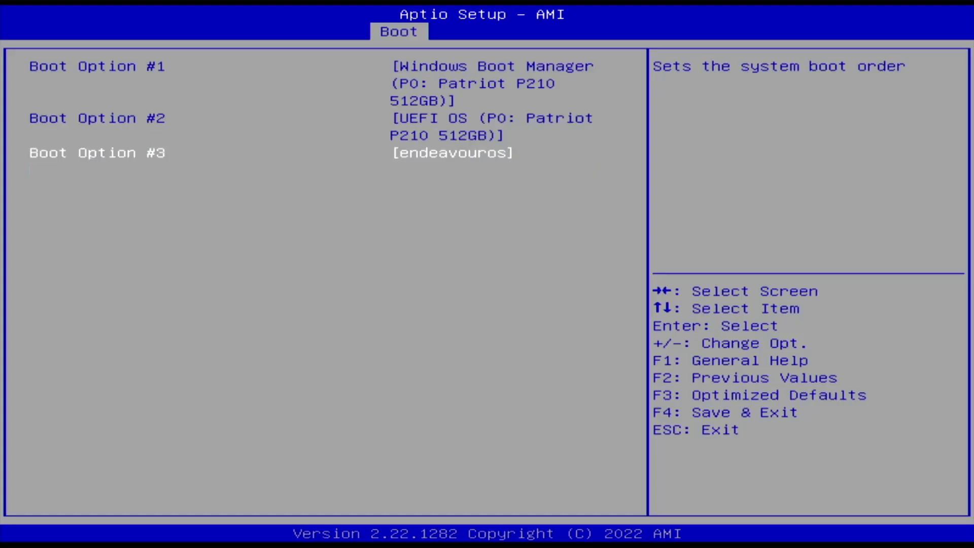
{"action": "key", "text": "plus"}
{"action": "key", "text": "plus"}
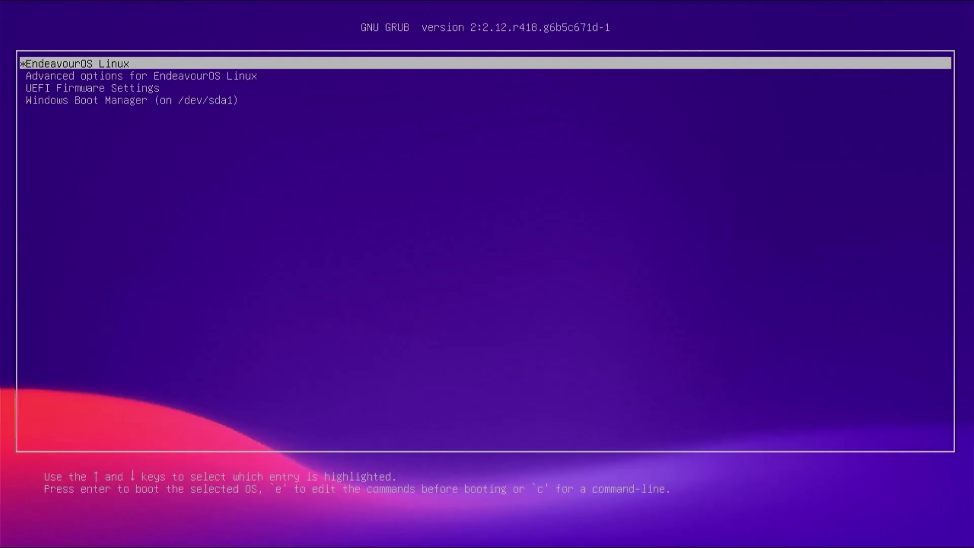
Step: Check that Windows Boot Manager is listed in the GRUB menu before booting EndeavourOS Linux
{"action": "key", "text": "Down"}
{"action": "key", "text": "Down"}
{"action": "key", "text": "Down"}
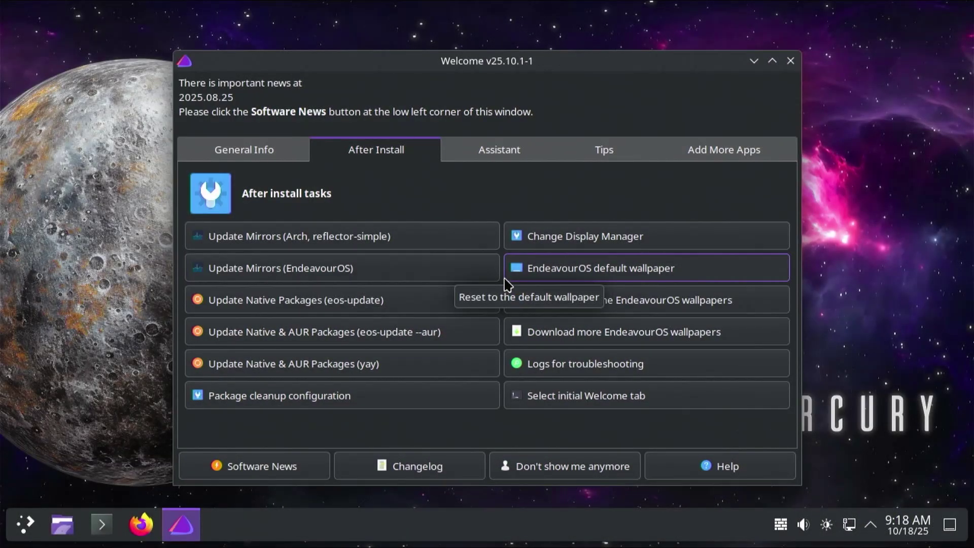
Step: Close the Welcome window, restart from the application launcher, and unlock the encrypted disk with its passphrase
{"action": "left_click", "coordinate": [791, 62]}
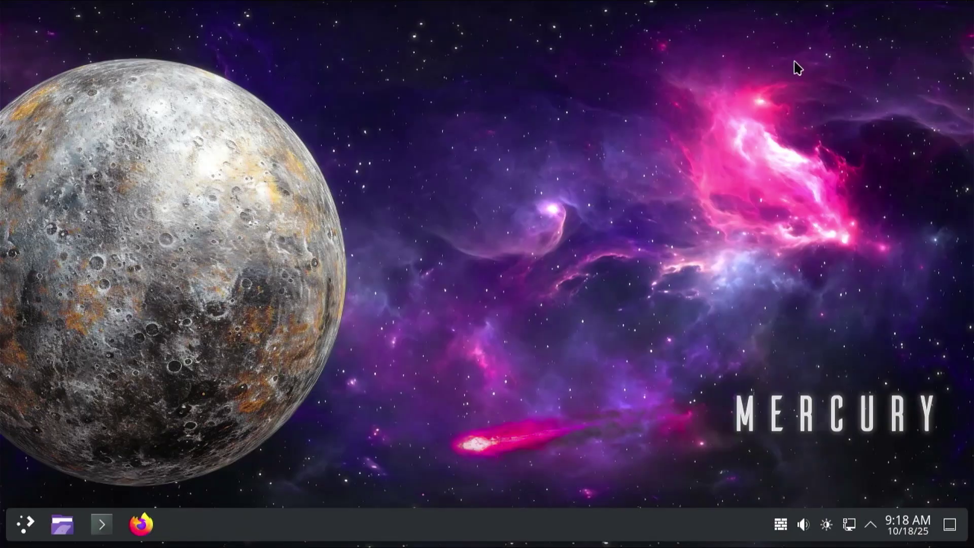
{"action": "left_click", "coordinate": [22, 528]}
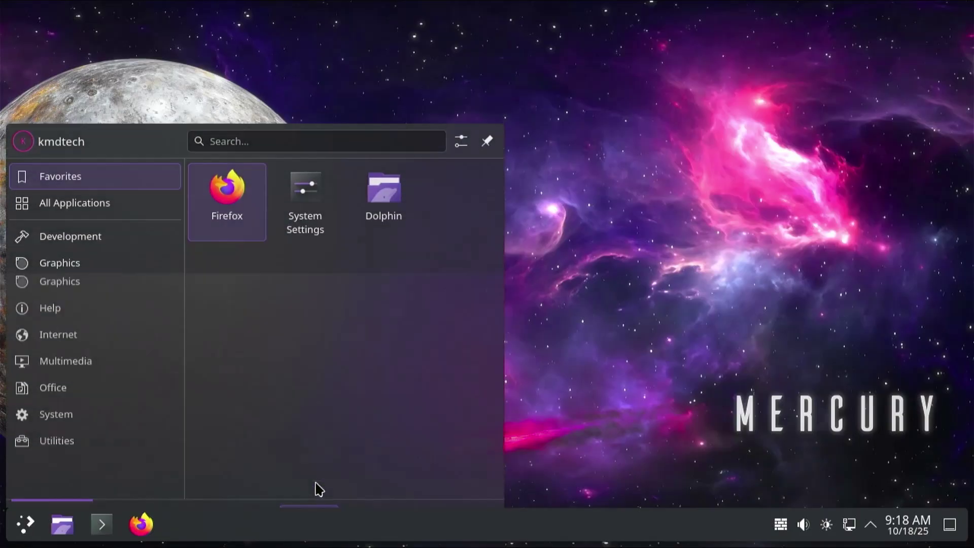
{"action": "left_click", "coordinate": [427, 389]}
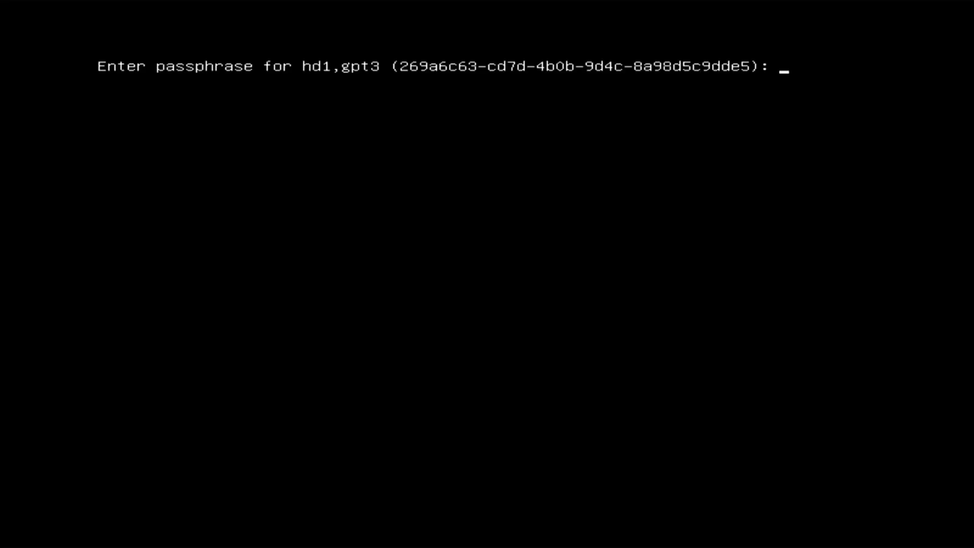
{"action": "key", "text": "Return"}
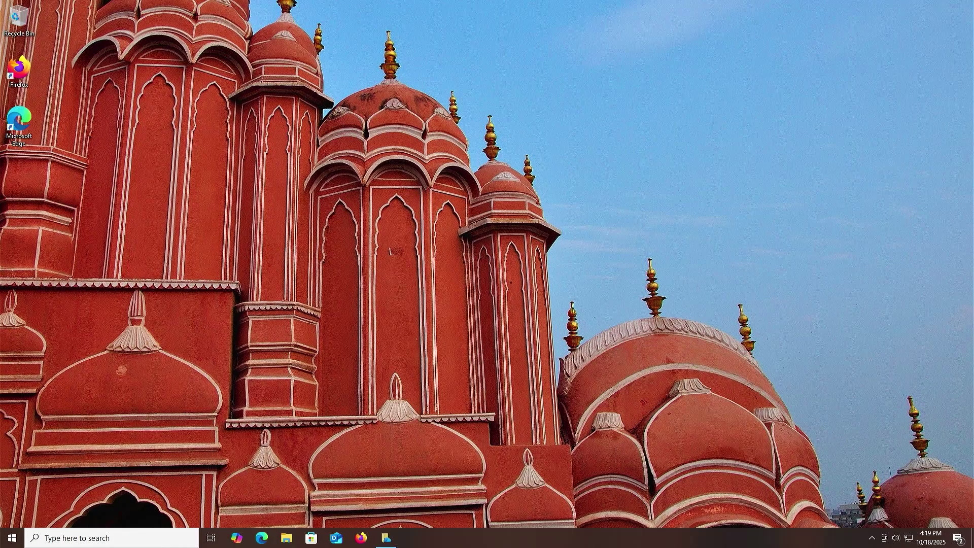
Step: Open Disk Management by searching Start for 'disk management'
{"action": "key", "text": "super"}
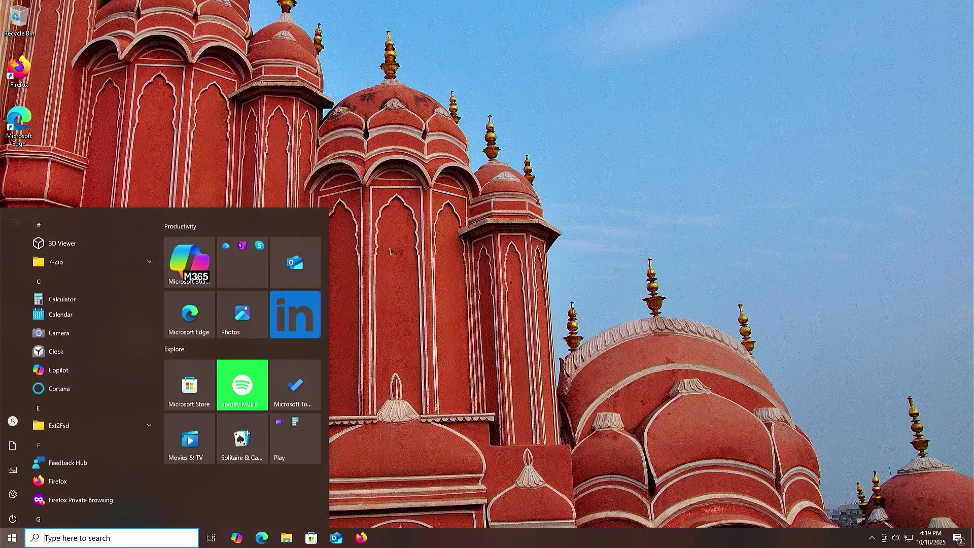
{"action": "type", "text": "disk management"}
{"action": "key", "text": "Return"}
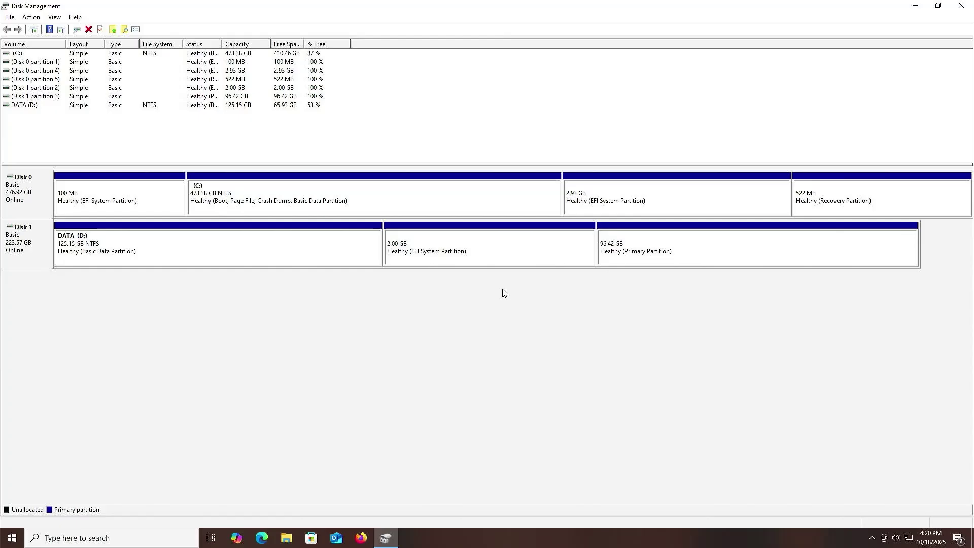
Step: Inspect Disk 1's 2.00 GB EFI and 96.42 GB partitions, then Disk 0's 2.93 GB EFI partition options
{"action": "left_click", "coordinate": [42, 244]}
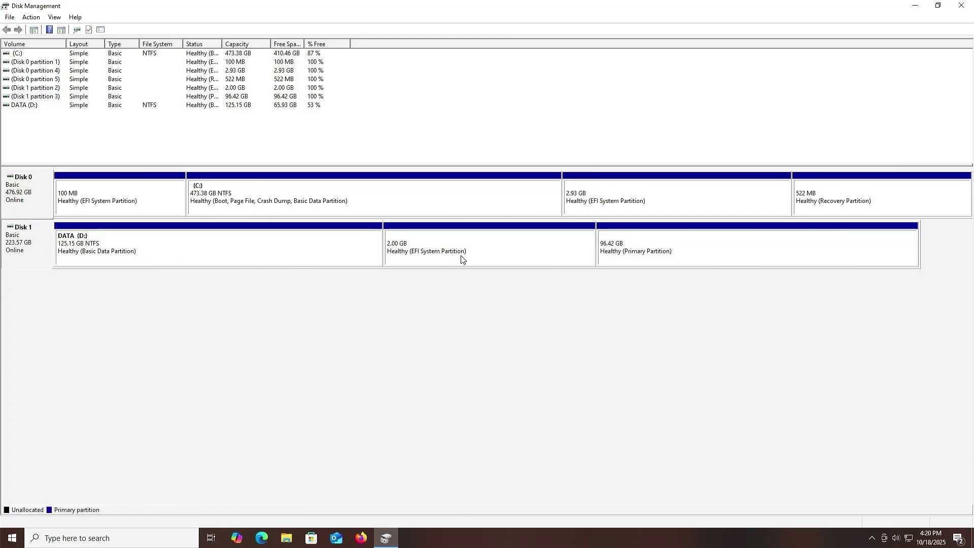
{"action": "left_click", "coordinate": [499, 252]}
{"action": "left_click", "coordinate": [635, 248]}
{"action": "left_click", "coordinate": [562, 248]}
{"action": "left_click", "coordinate": [636, 245]}
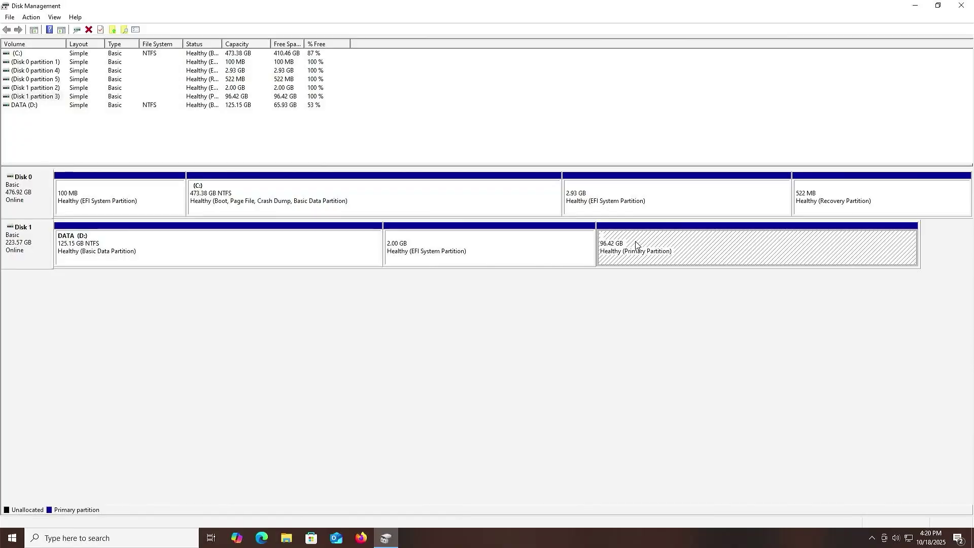
{"action": "left_click", "coordinate": [662, 202]}
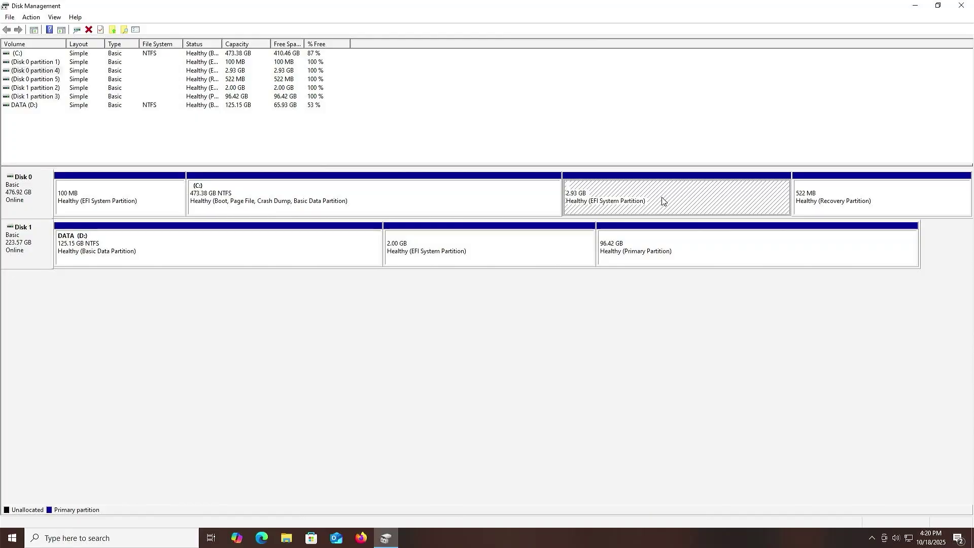
{"action": "right_click", "coordinate": [662, 201]}
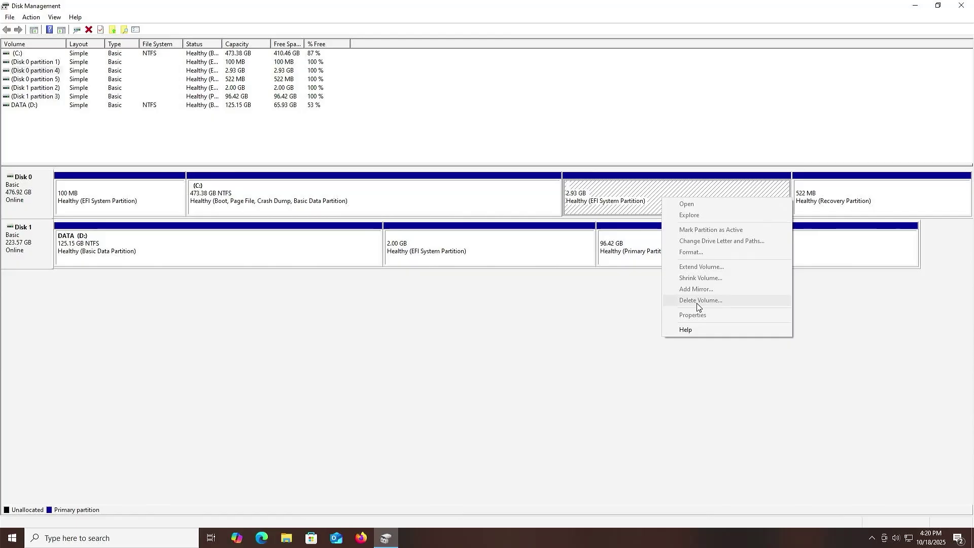
Step: Launch diskpart as administrator, approving the permission prompt
{"action": "left_click", "coordinate": [648, 303]}
{"action": "key", "text": "super"}
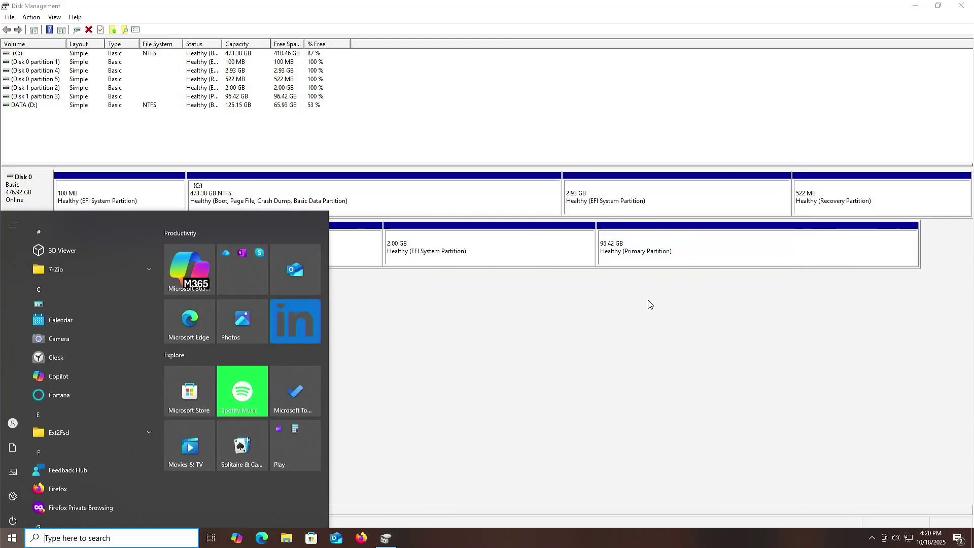
{"action": "type", "text": "diskpart"}
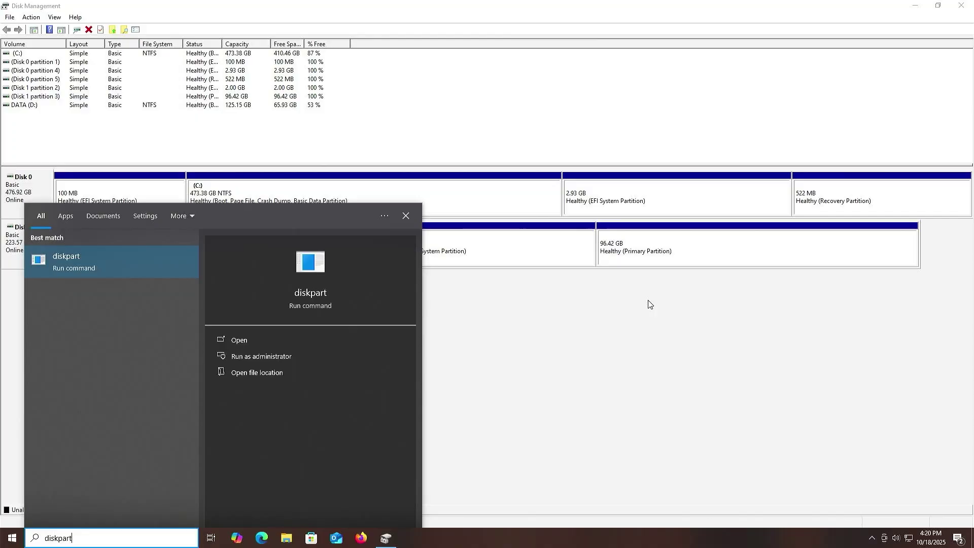
{"action": "key", "text": "Down"}
{"action": "key", "text": "Down"}
{"action": "key", "text": "Return"}
{"action": "key", "text": "Left"}
{"action": "key", "text": "Return"}
Step: Select Disk 0 partition 4 (3000 MB system) and run 'delete partition override'
{"action": "type", "text": "list dis"}
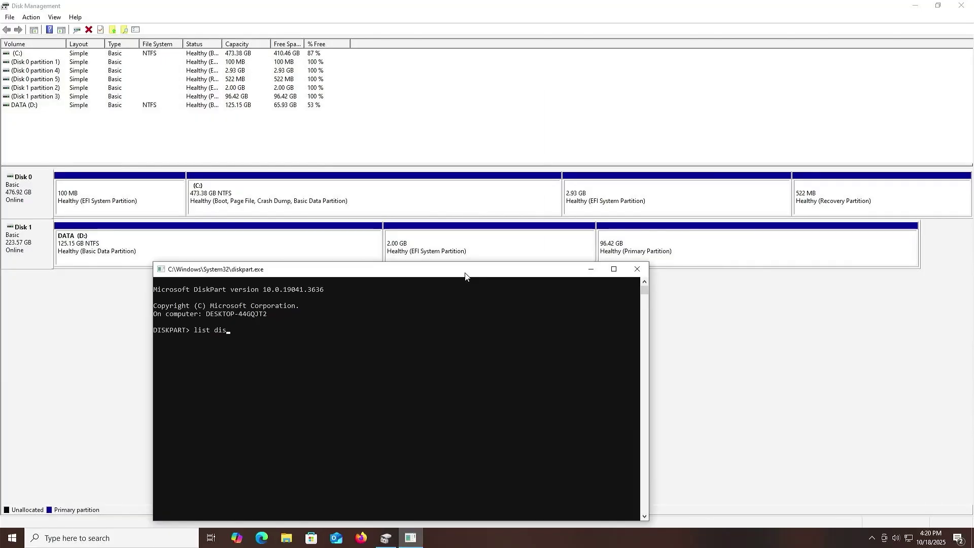
{"action": "type", "text": "k"}
{"action": "key", "text": "Return"}
{"action": "type", "text": "sel disk 0"}
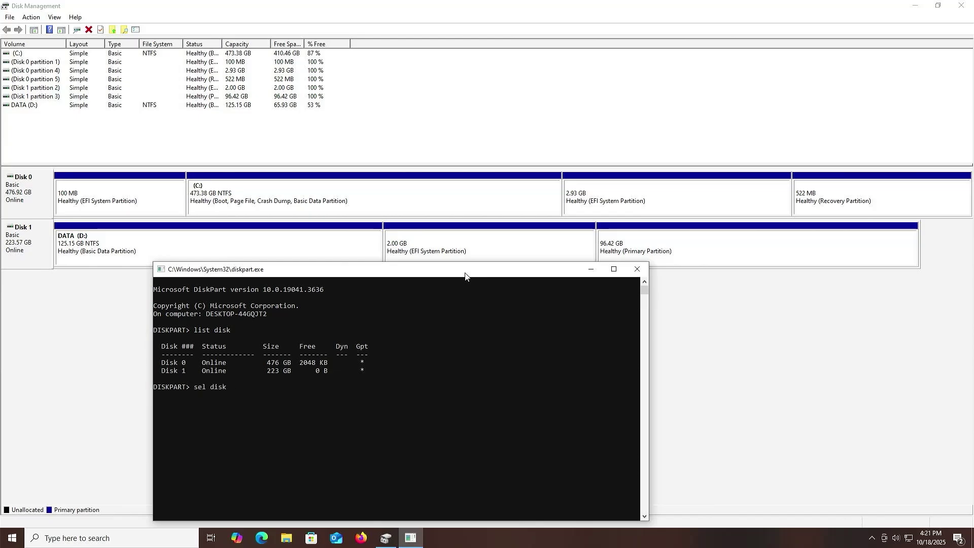
{"action": "key", "text": "Return"}
{"action": "type", "text": "list part"}
{"action": "key", "text": "Return"}
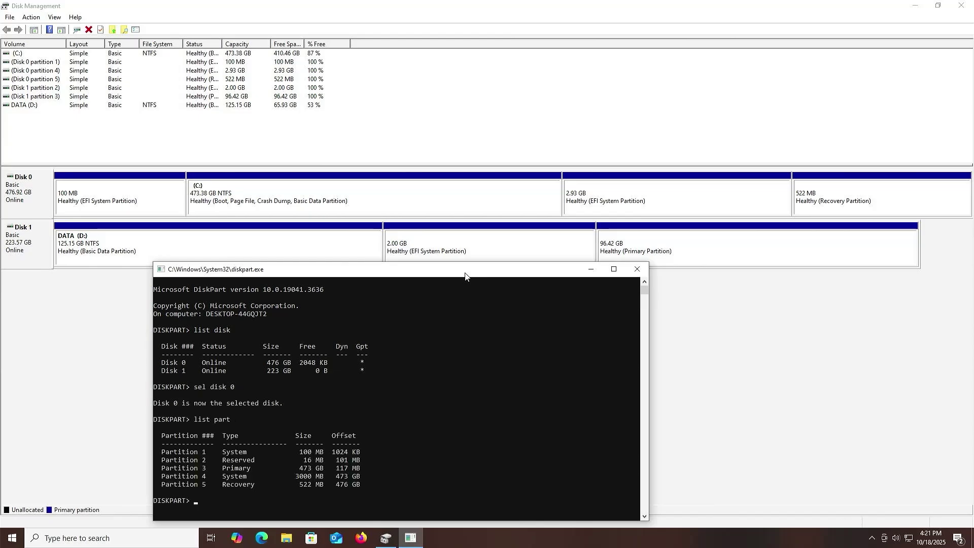
{"action": "type", "text": "sel part 4"}
{"action": "key", "text": "Return"}
{"action": "type", "text": "delete p"}
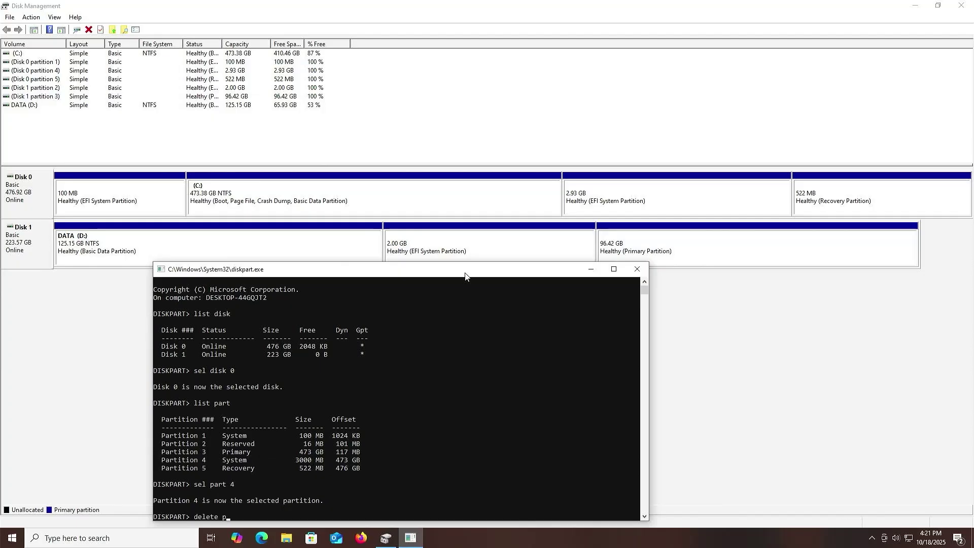
{"action": "type", "text": "artition overrid"}
{"action": "type", "text": "e"}
{"action": "key", "text": "Return"}
Step: Extend C: by all 3000 MB of freed space, growing it to 476.31 GB
{"action": "left_click", "coordinate": [613, 210]}
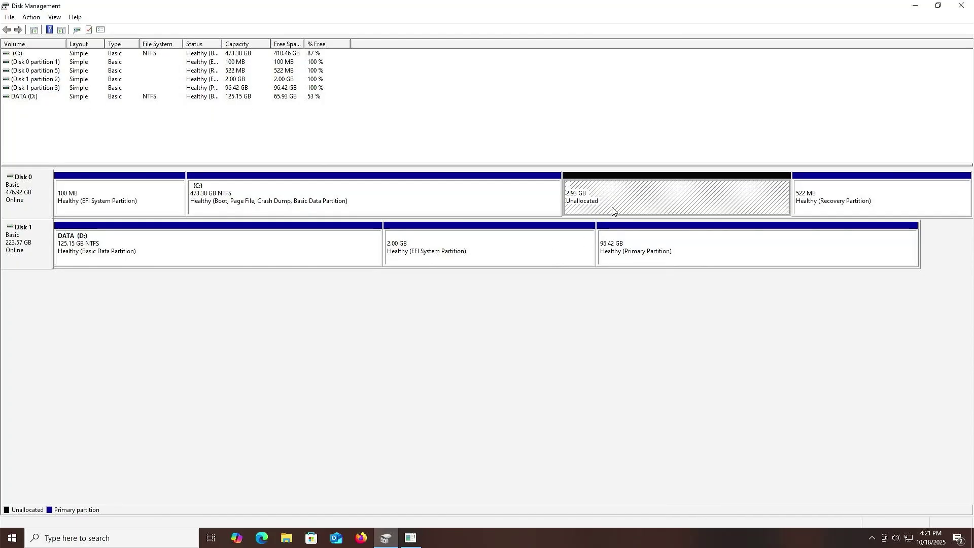
{"action": "left_click", "coordinate": [532, 198]}
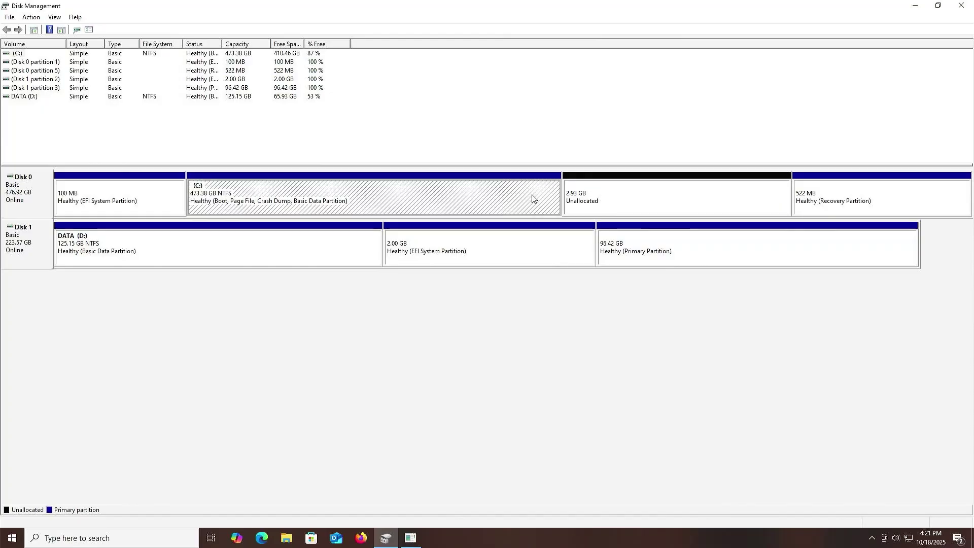
{"action": "right_click", "coordinate": [532, 198]}
{"action": "left_click", "coordinate": [574, 262]}
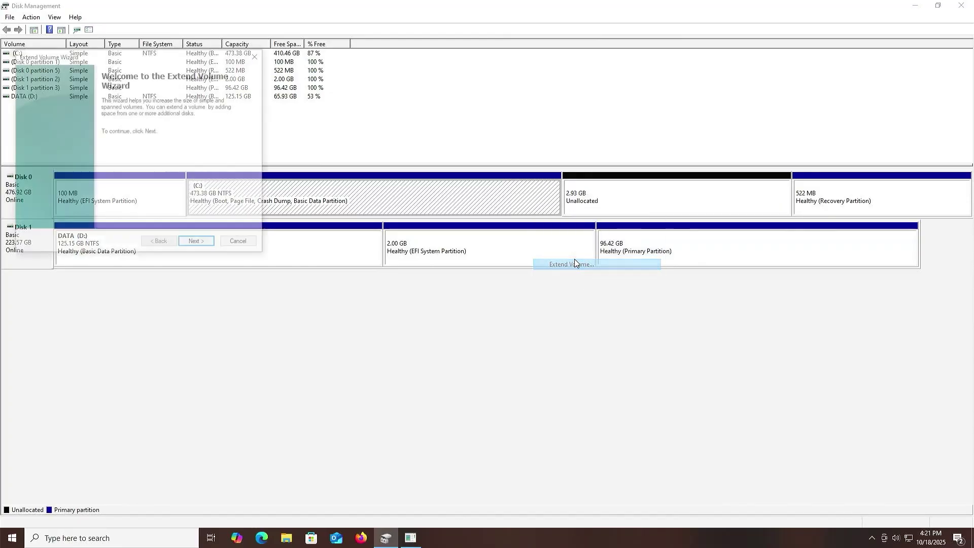
{"action": "left_click", "coordinate": [203, 244]}
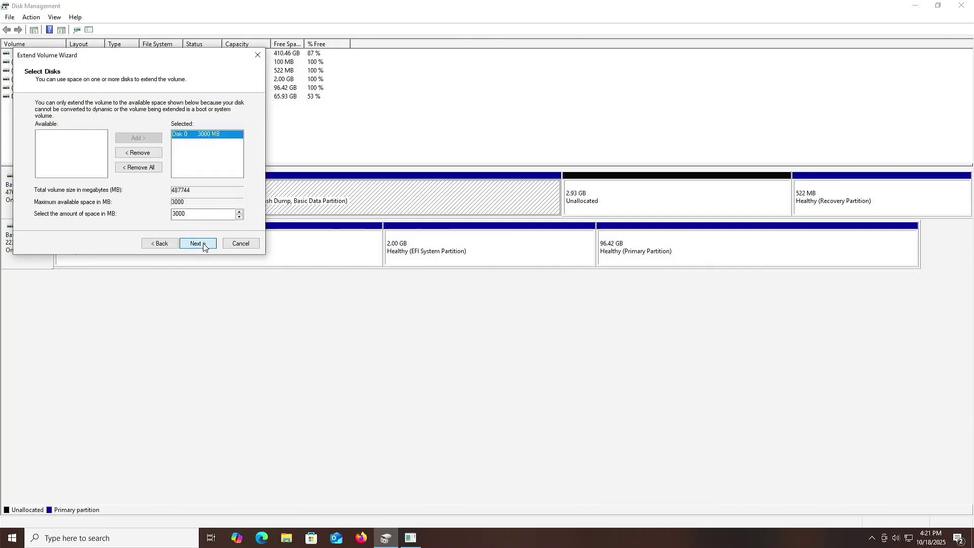
{"action": "left_click", "coordinate": [203, 244]}
{"action": "left_click", "coordinate": [203, 244]}
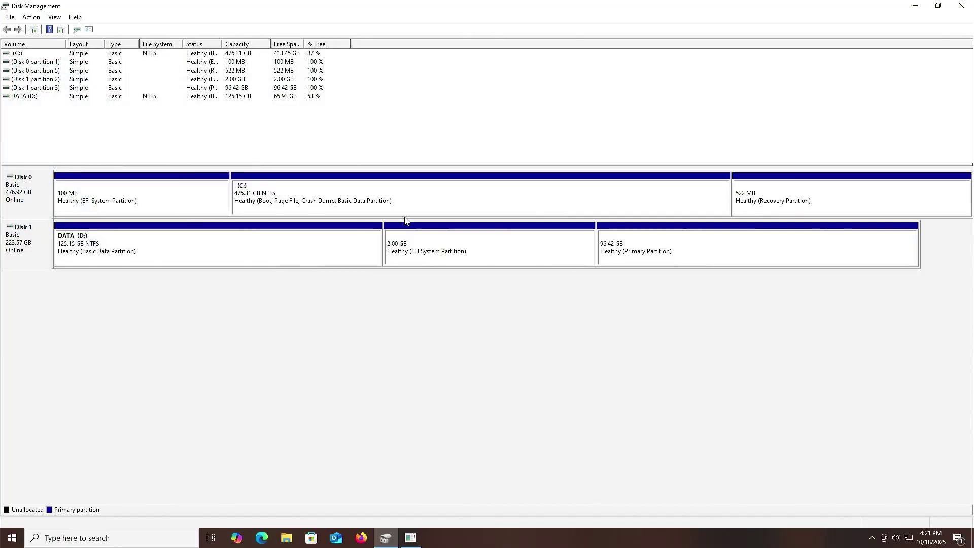